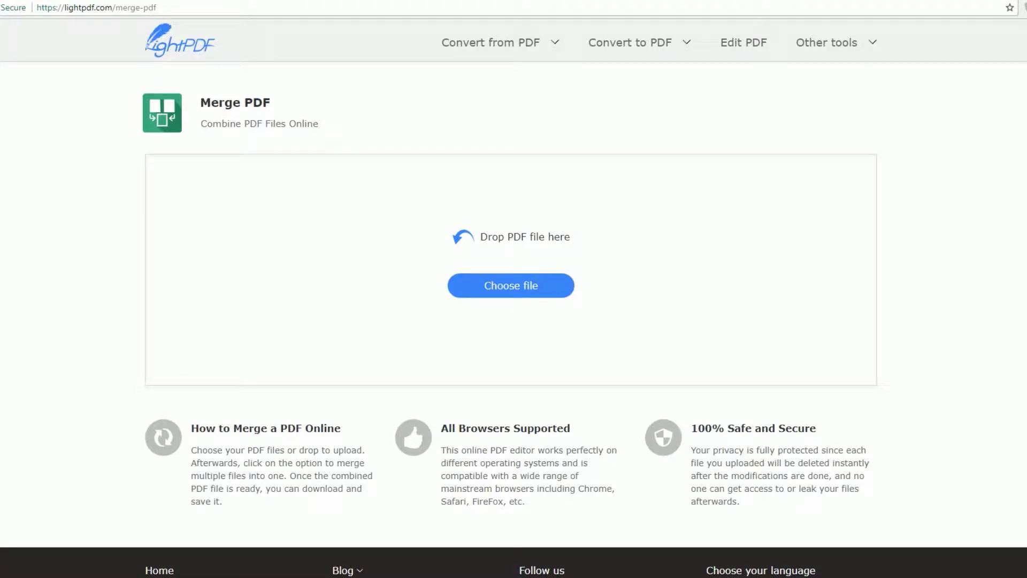
Upload sample0.0, sample-01, Sample-006 and sample 0.3.1 to LightPDF and merge them
click(489, 316)
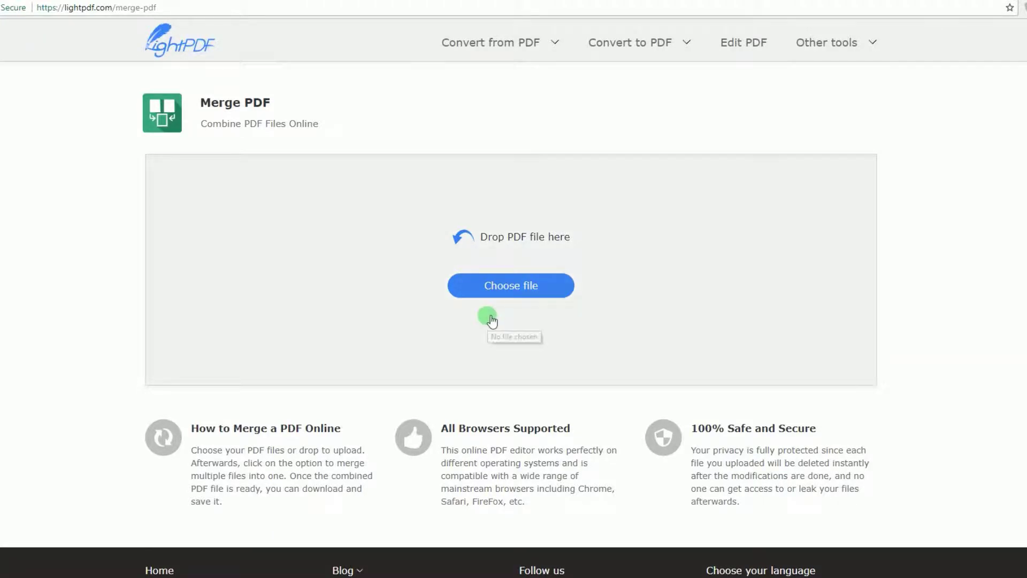
click(524, 291)
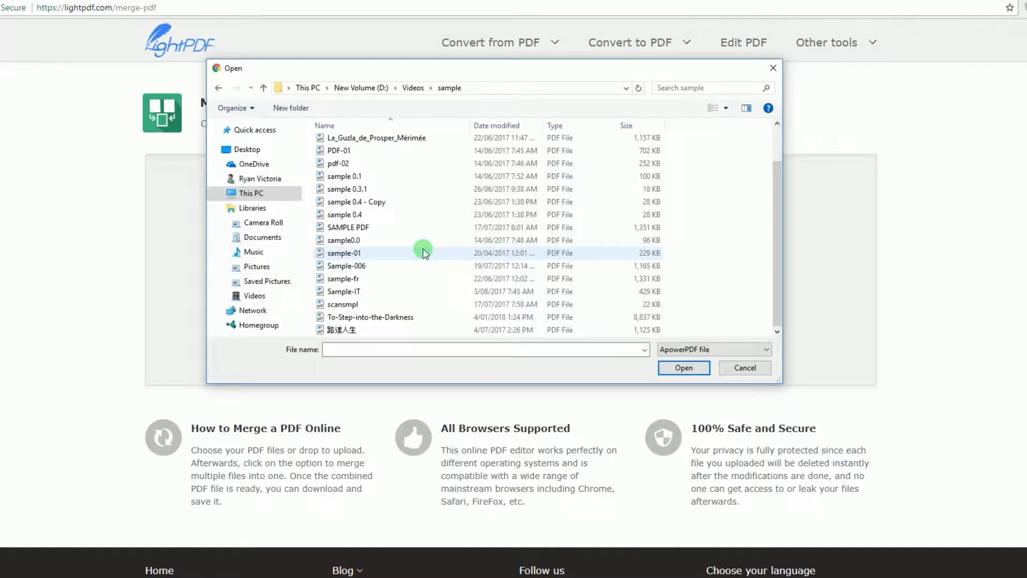
click(375, 242)
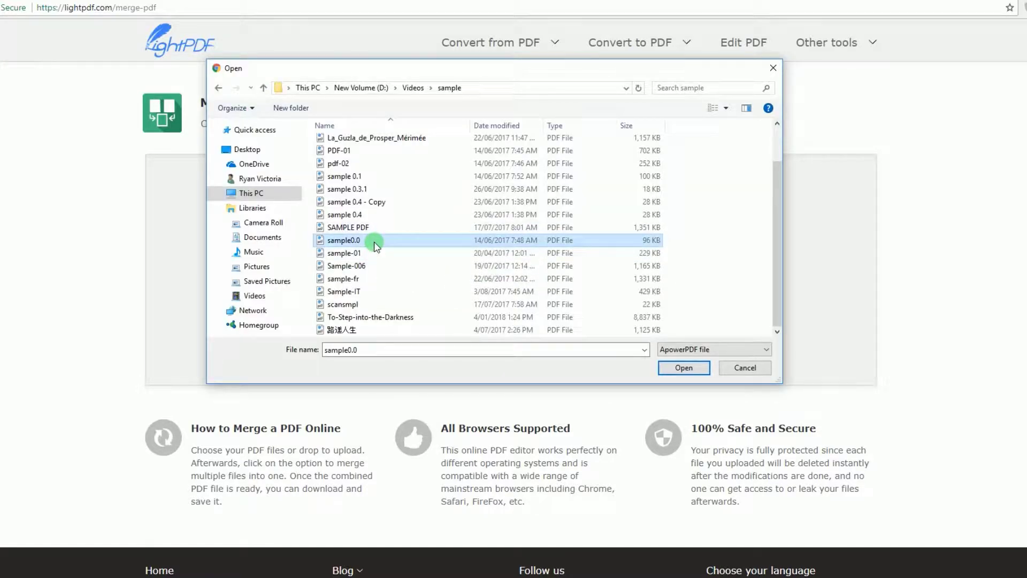
shift+click(358, 265)
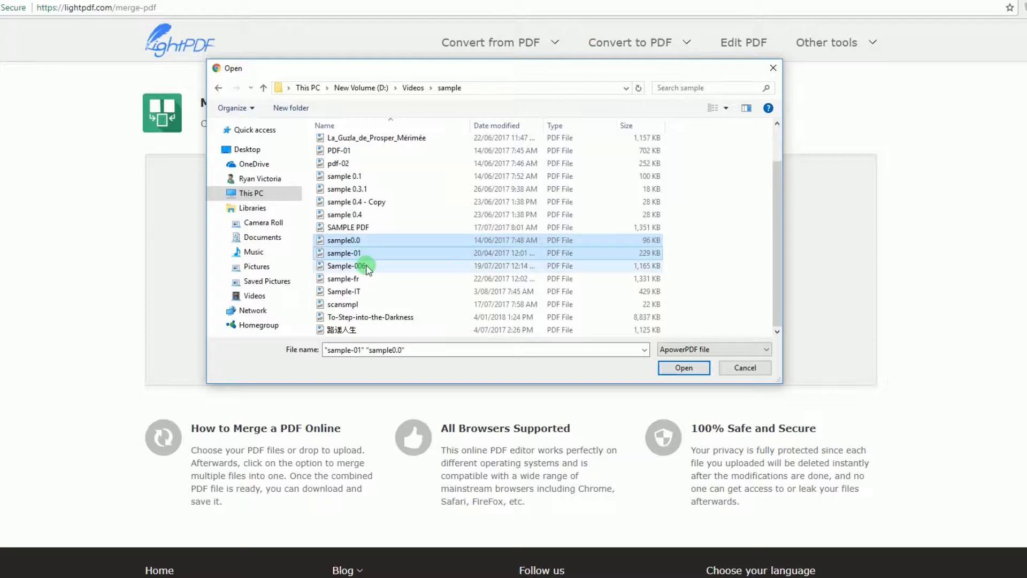
ctrl+click(362, 197)
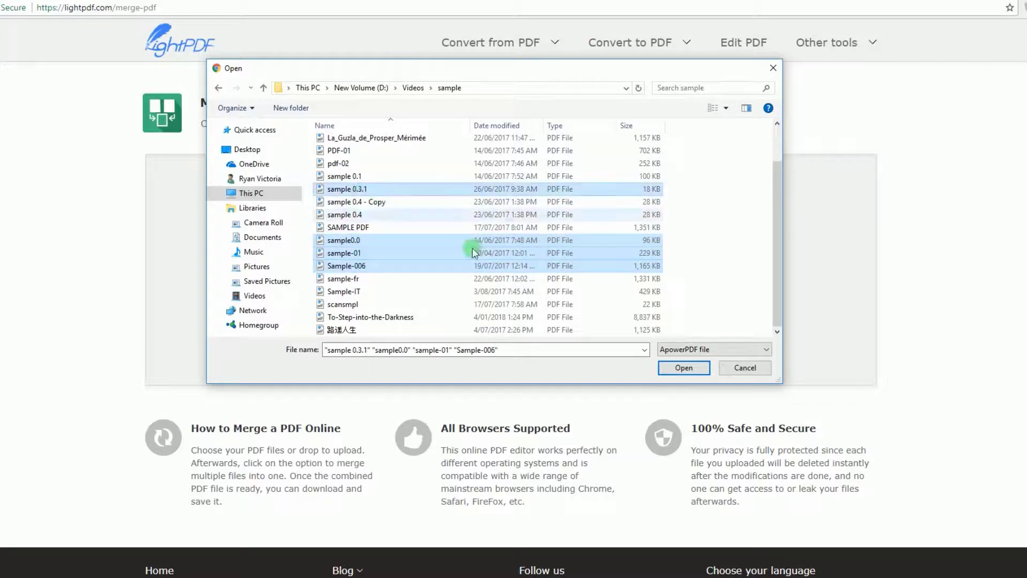
click(670, 369)
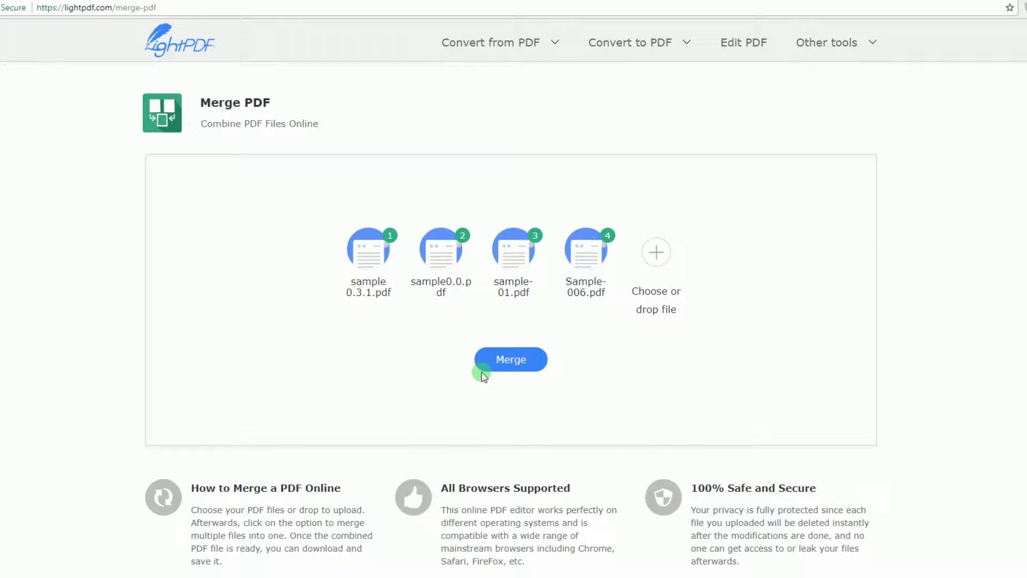
click(521, 362)
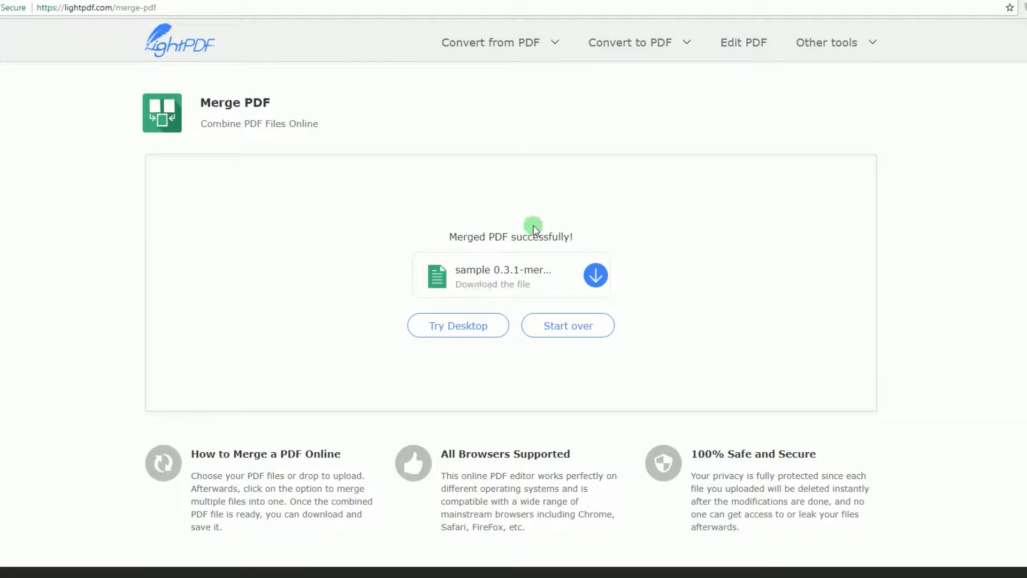
Download the merged LightPDF file to the Desktop as sample+0.3.1-merged
click(596, 276)
click(683, 366)
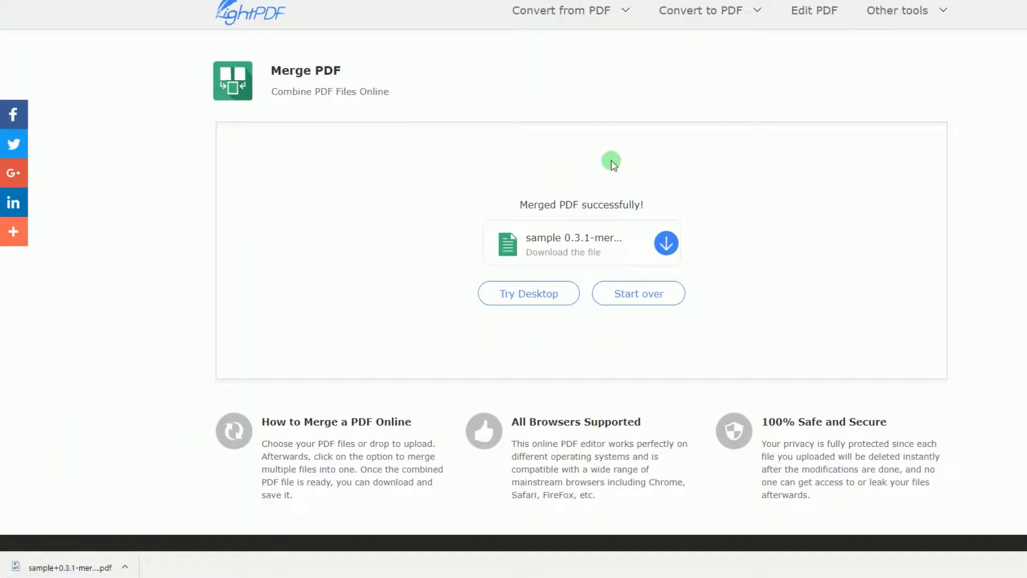
right_click(64, 568)
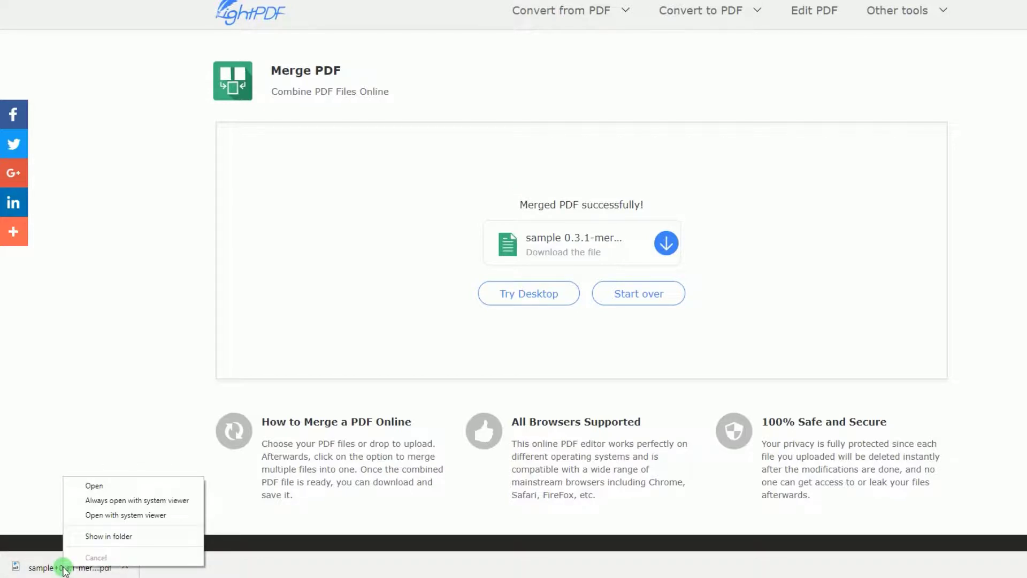
Open the downloaded merged PDF in Chrome and scroll from Essay 5 to the property listing
click(95, 485)
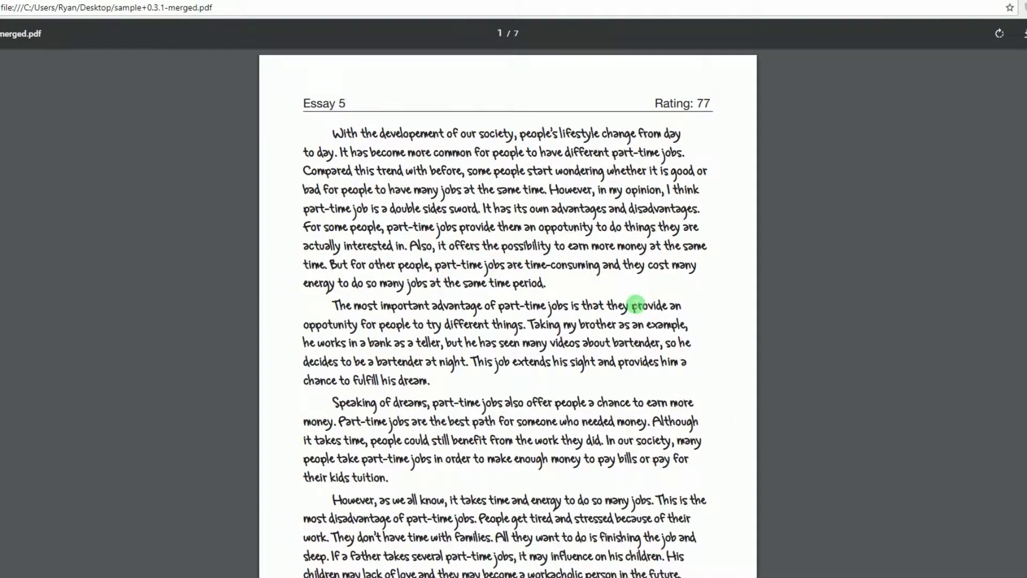
scroll(636, 305, down, 3)
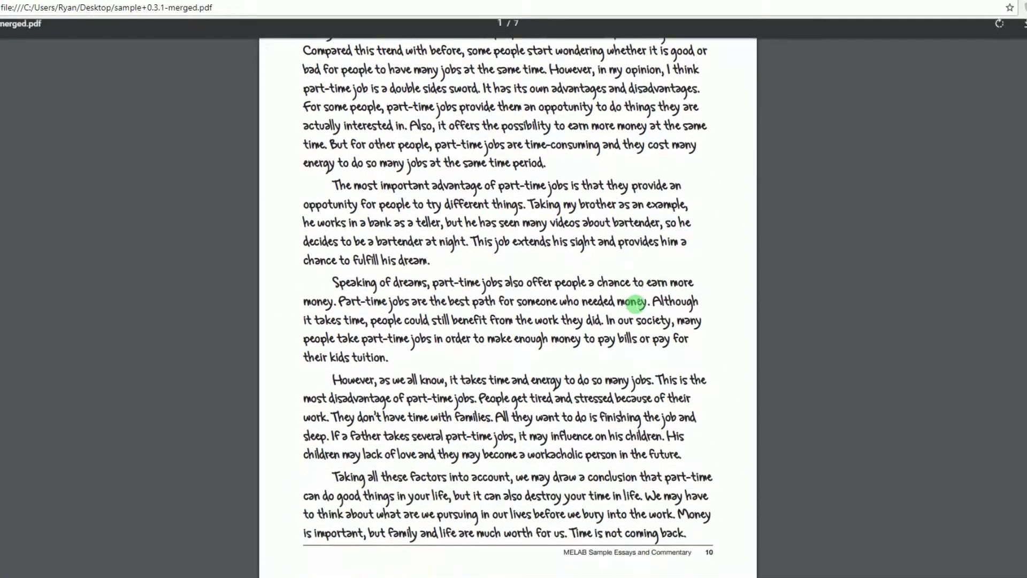
scroll(636, 305, down, 2)
scroll(636, 304, down, 6)
scroll(636, 305, down, 2)
scroll(636, 304, down, 4)
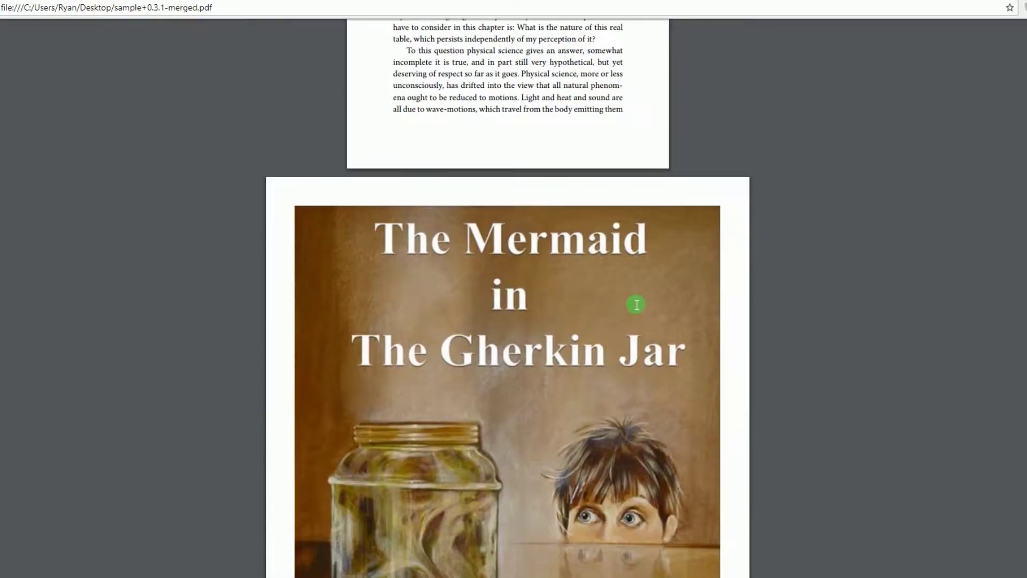
scroll(636, 305, down, 5)
scroll(636, 305, down, 1)
scroll(636, 305, down, 5)
scroll(636, 305, down, 4)
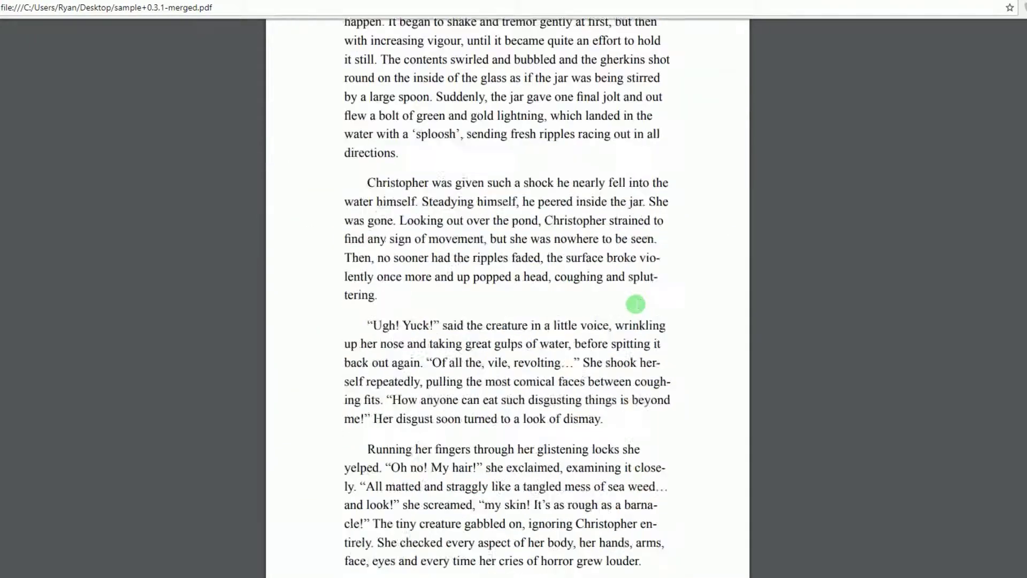
scroll(636, 305, down, 4)
scroll(636, 305, down, 5)
scroll(636, 305, down, 1)
scroll(636, 305, down, 4)
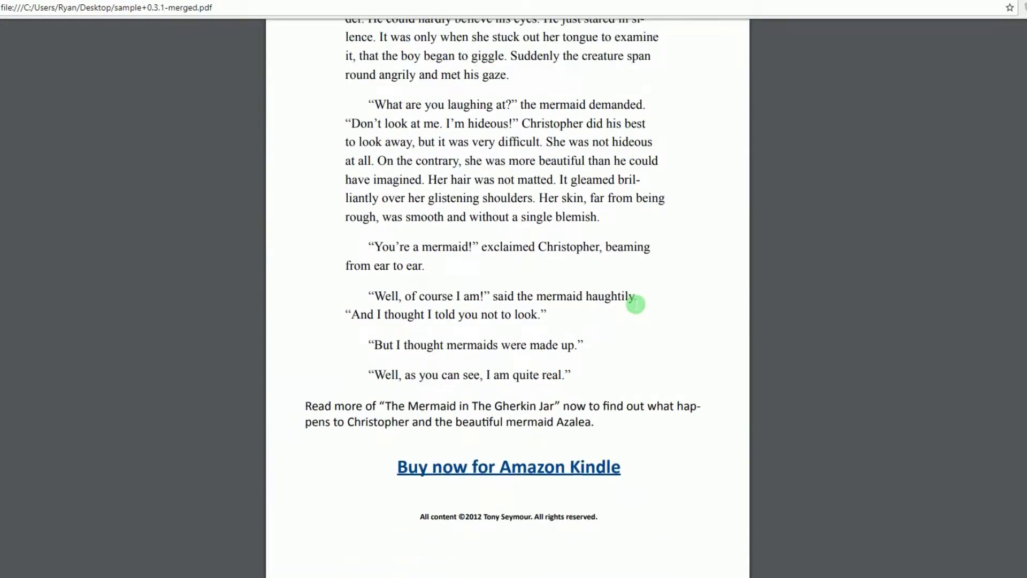
scroll(636, 305, down, 1)
scroll(636, 304, down, 7)
scroll(636, 305, down, 5)
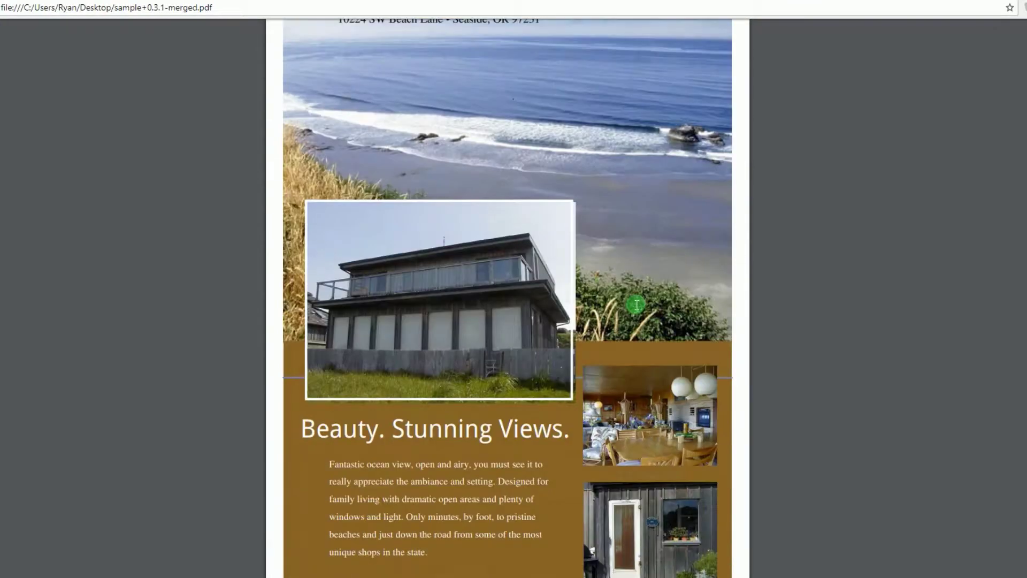
scroll(636, 305, down, 1)
scroll(636, 305, down, 5)
scroll(636, 305, down, 3)
scroll(636, 305, down, 3)
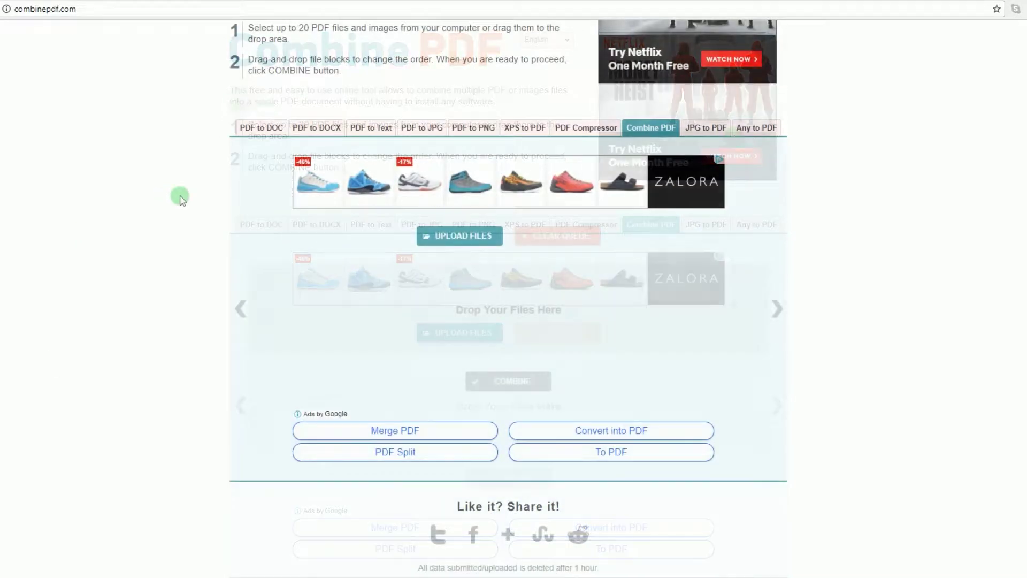
Reload Combine PDF and upload sample 0.4, sample0.0 and sample-01
click(647, 130)
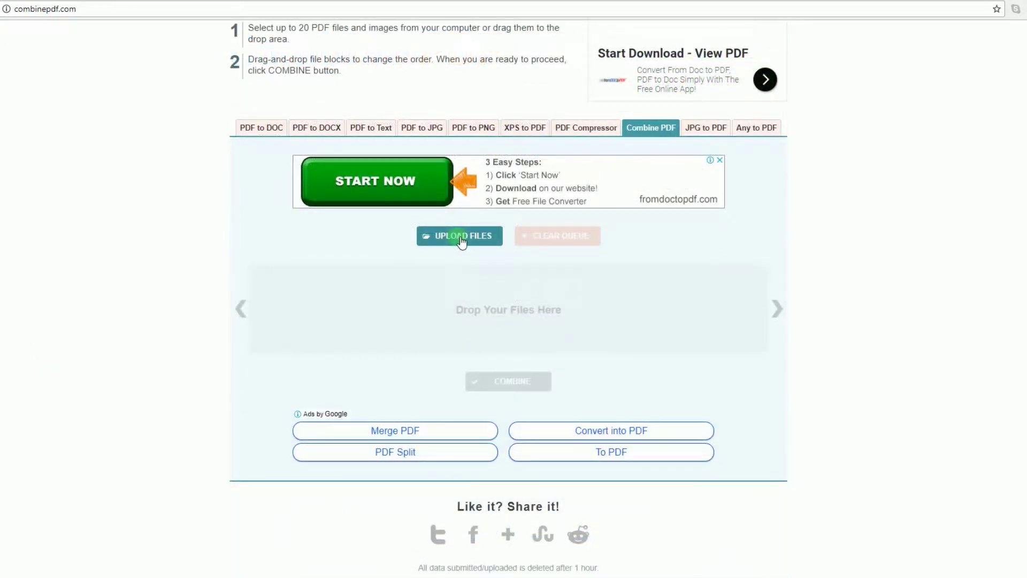
click(460, 235)
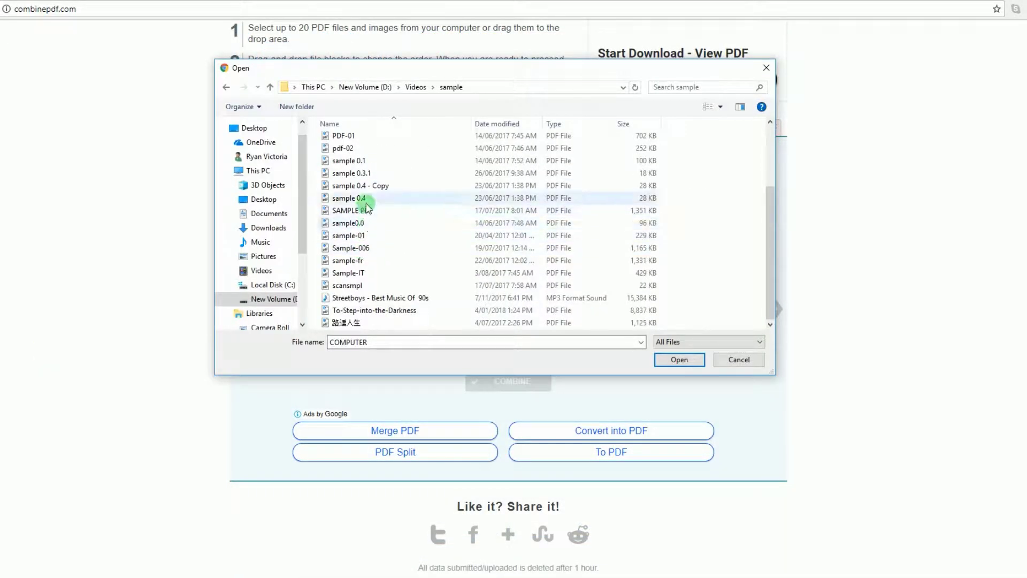
click(368, 199)
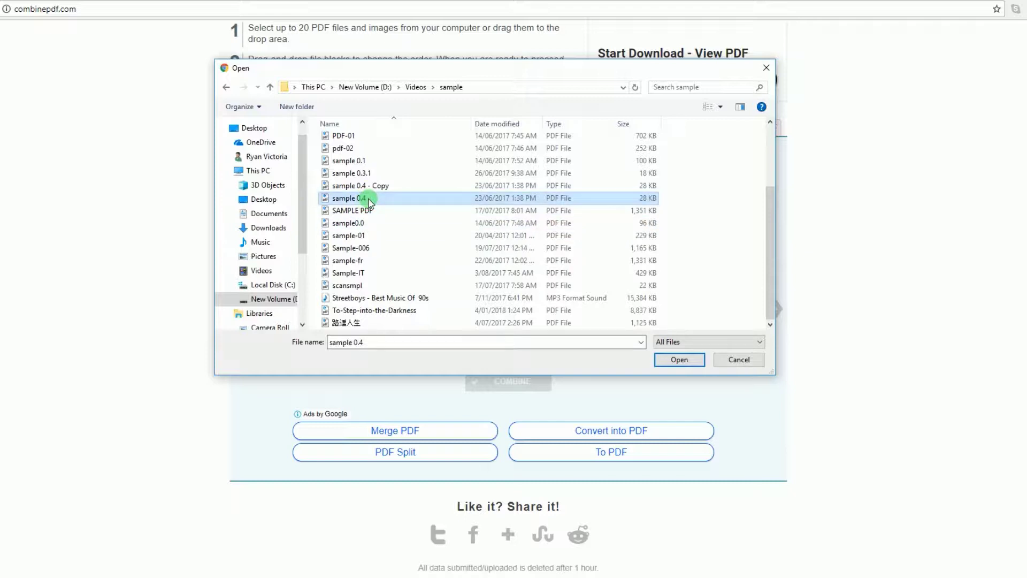
ctrl+click(369, 223)
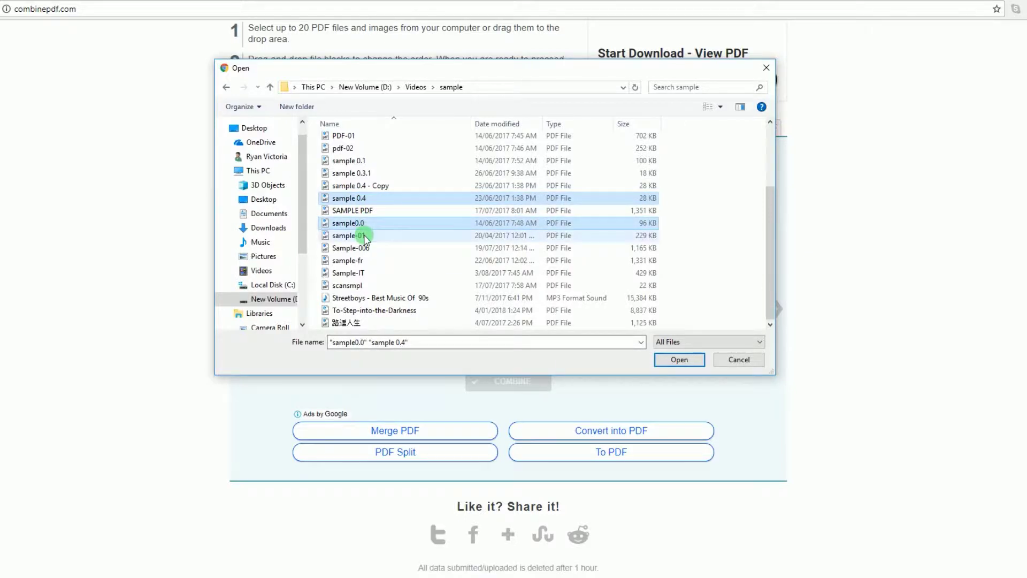
click(680, 360)
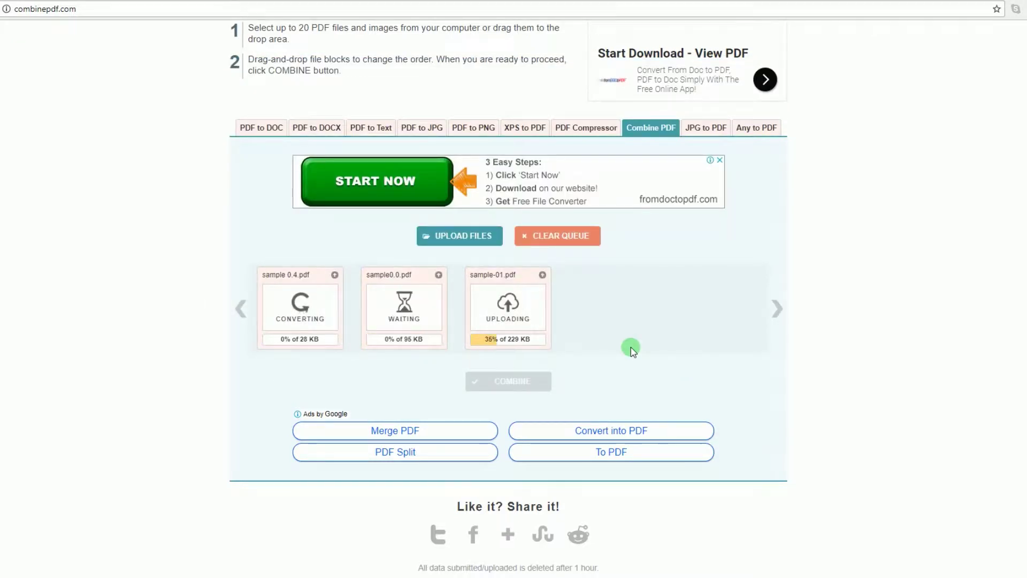
Drag pdf-02 into the queue, combine all four PDFs and save as combinepdf.pdf
click(103, 488)
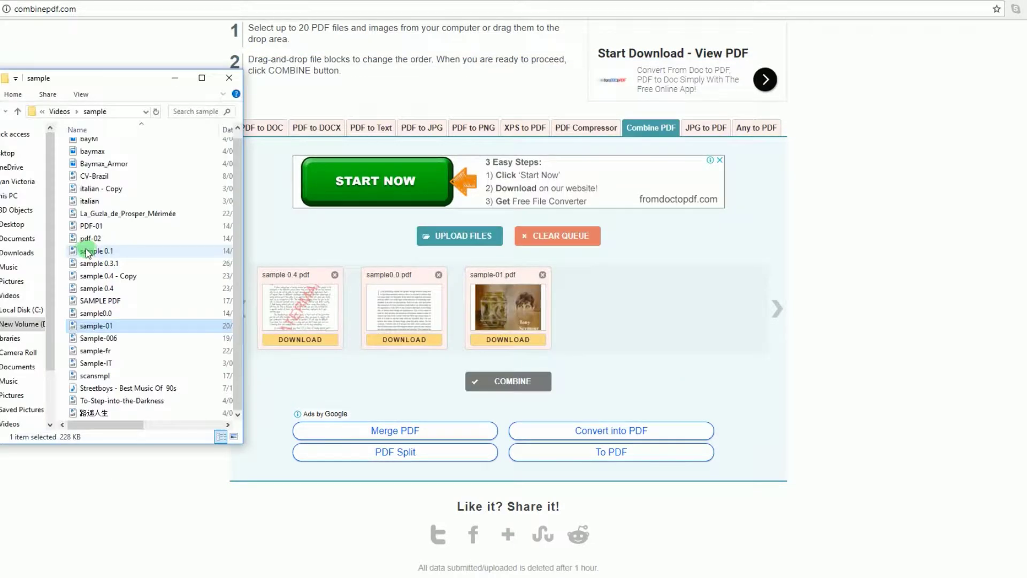
drag(77, 244, 621, 330)
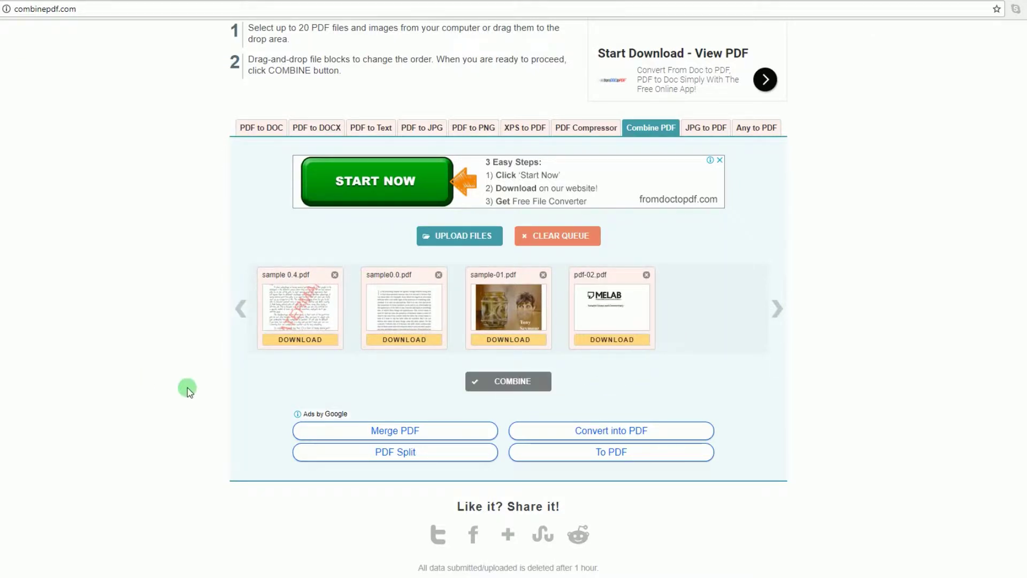
click(515, 382)
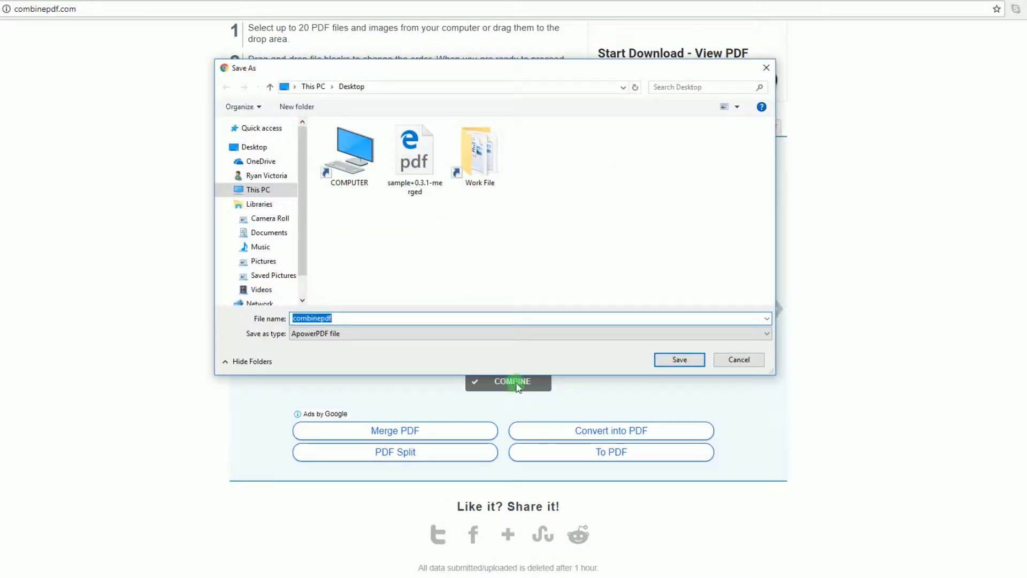
click(699, 365)
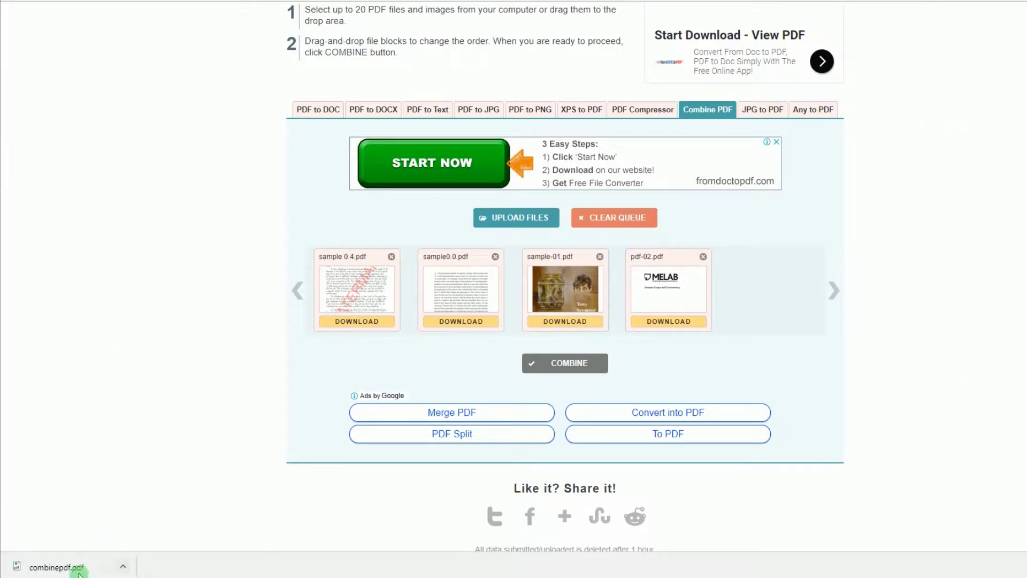
Open combinepdf.pdf in Chrome and page through its 29 merged pages
click(55, 568)
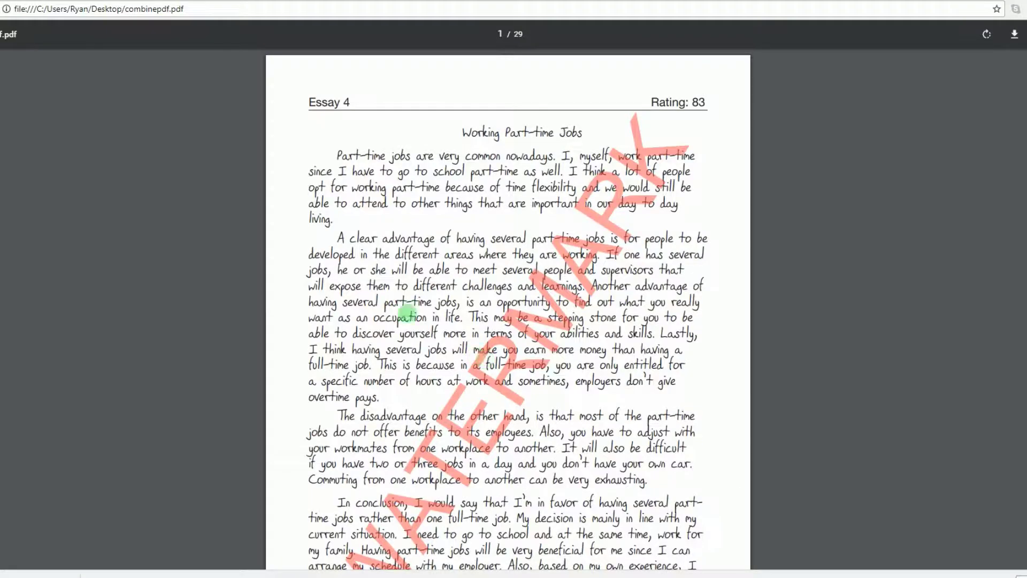
scroll(198, 260, down, 4)
scroll(198, 260, down, 3)
scroll(198, 260, down, 4)
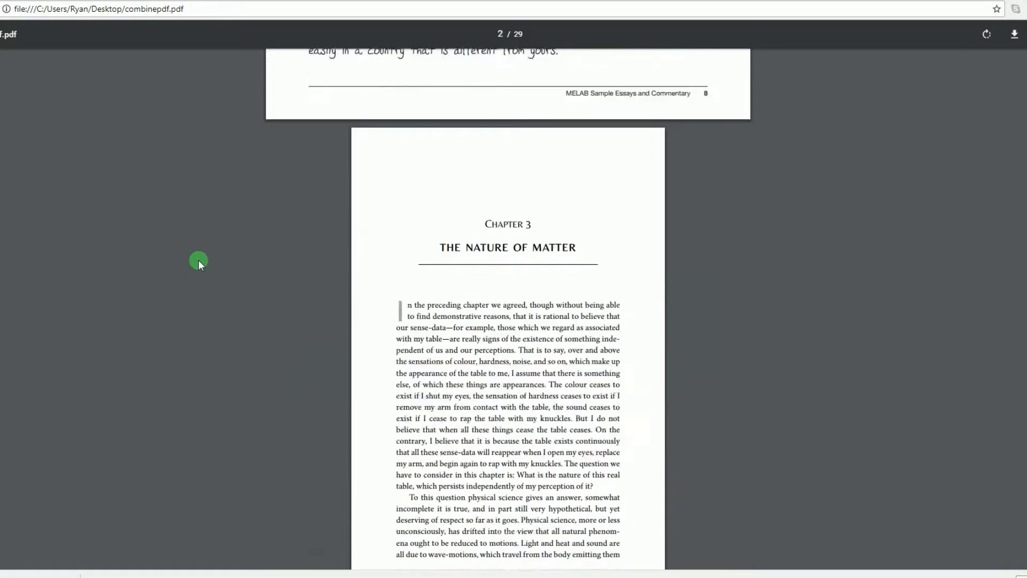
scroll(198, 260, down, 6)
scroll(198, 260, down, 3)
scroll(198, 260, down, 7)
scroll(197, 260, down, 6)
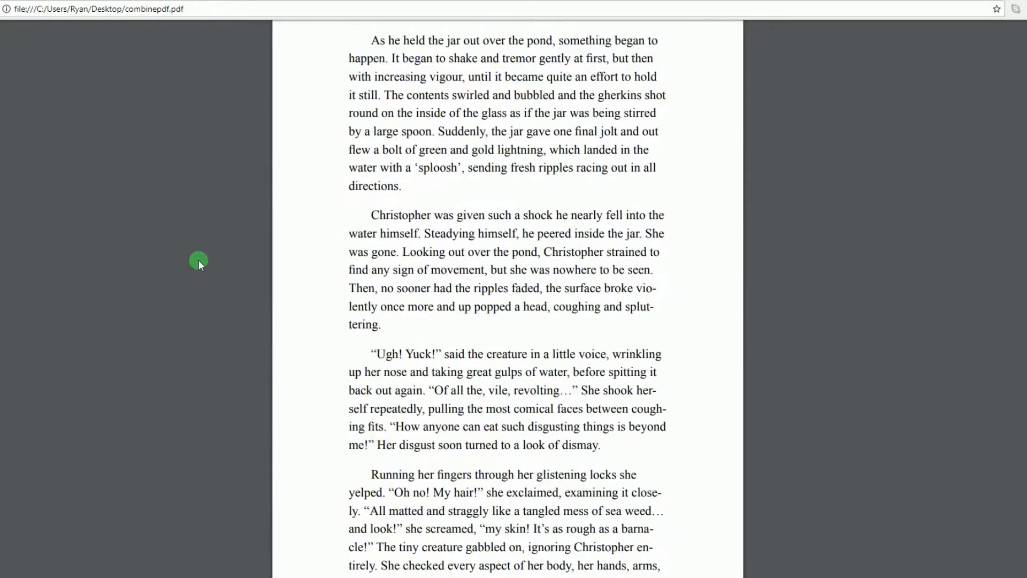
scroll(197, 260, down, 4)
scroll(198, 260, down, 5)
scroll(198, 260, down, 5)
scroll(198, 260, down, 7)
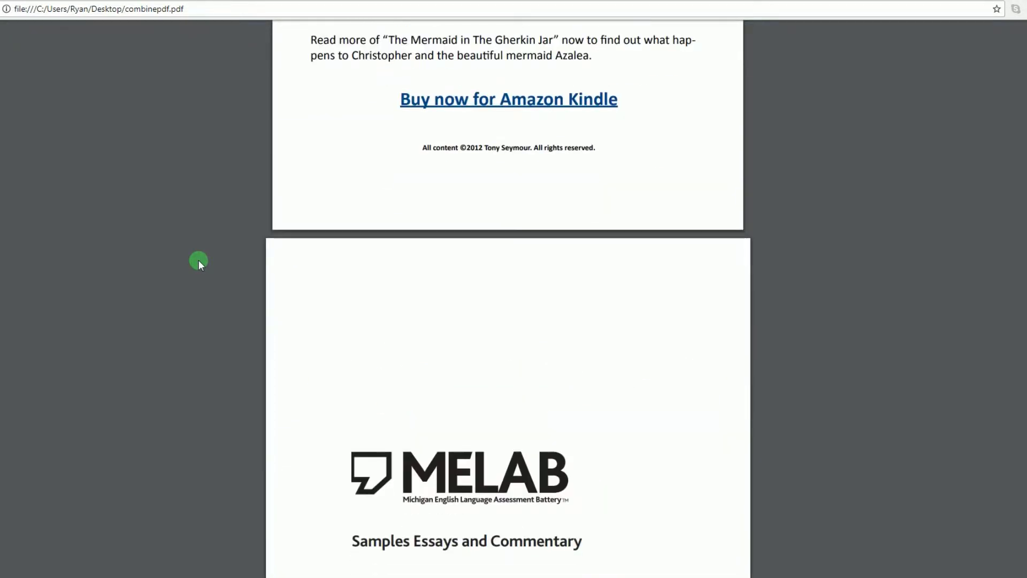
scroll(198, 260, down, 7)
scroll(198, 260, down, 3)
scroll(198, 260, down, 6)
scroll(198, 260, down, 7)
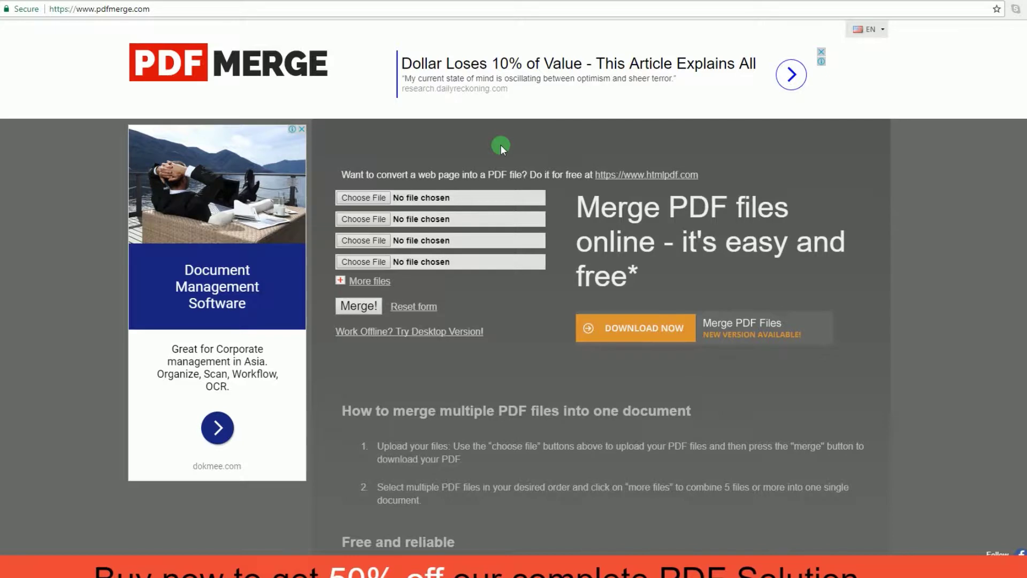
Load sample 0.3.1 and sample0.0 into the first two PDF Merge slots
click(364, 198)
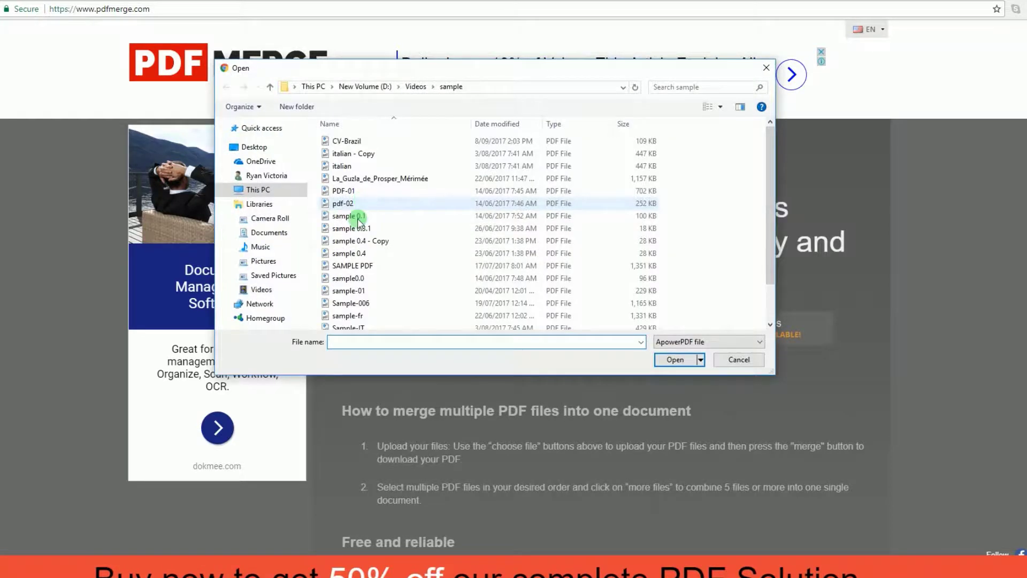
click(351, 228)
click(675, 359)
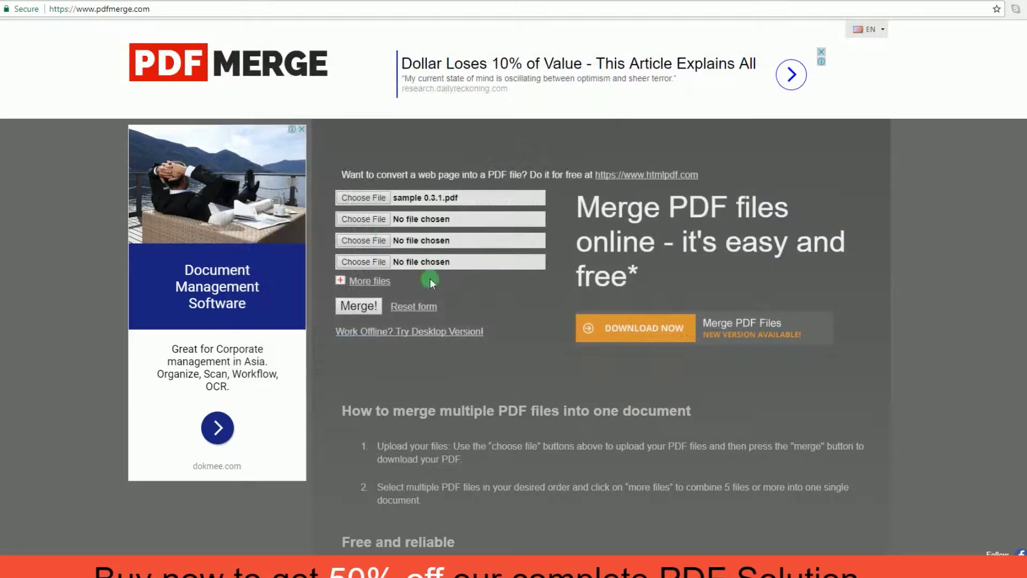
click(365, 220)
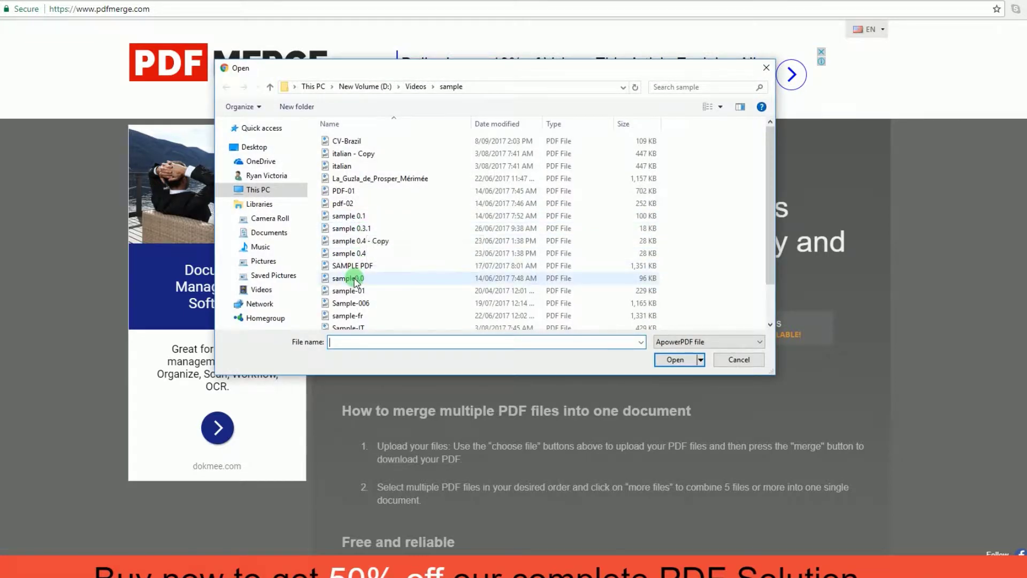
click(354, 279)
click(672, 359)
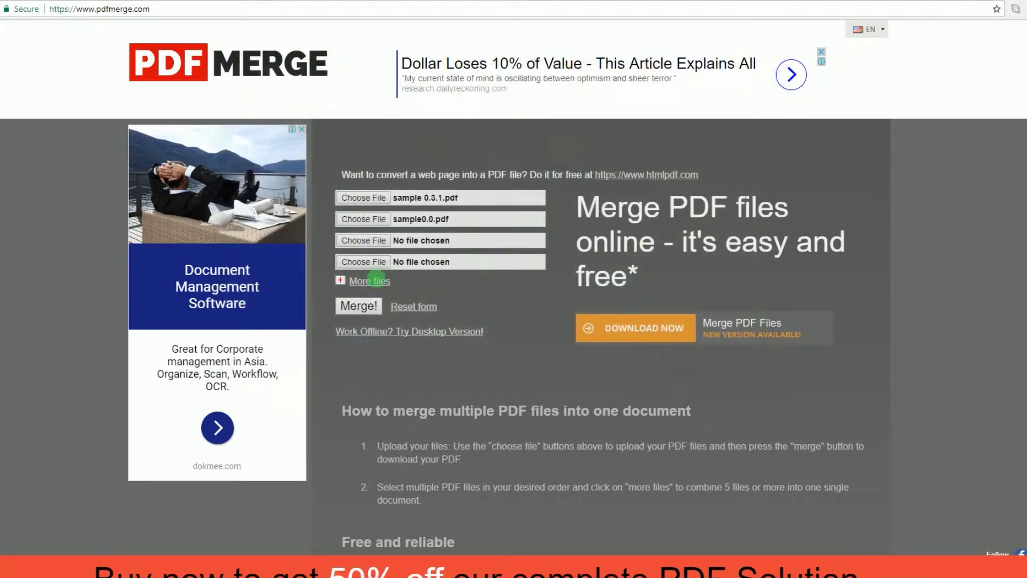
Load Sample-006 and sample 0.1 into the third and fourth slots
click(365, 245)
click(355, 303)
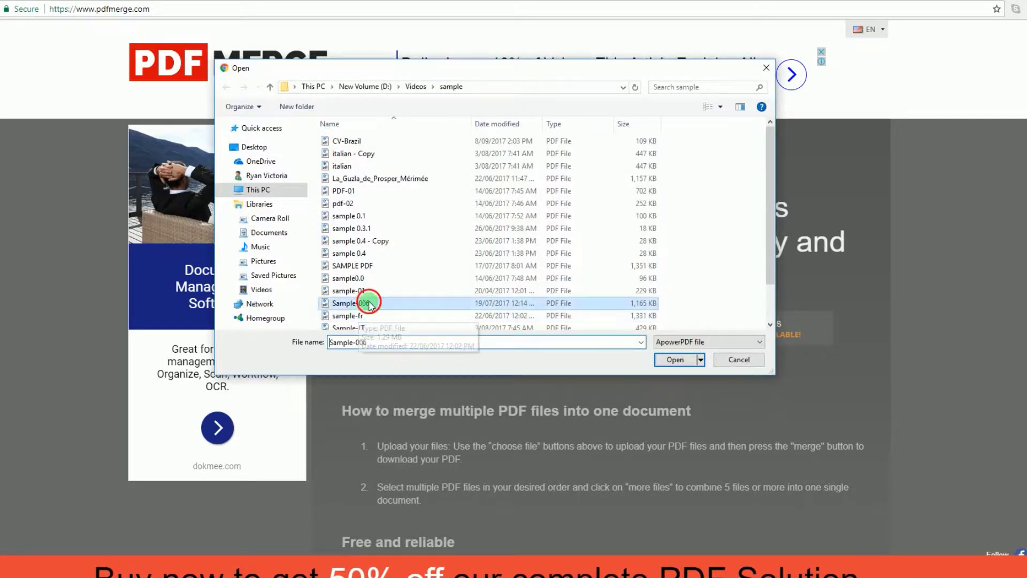
click(673, 360)
click(369, 264)
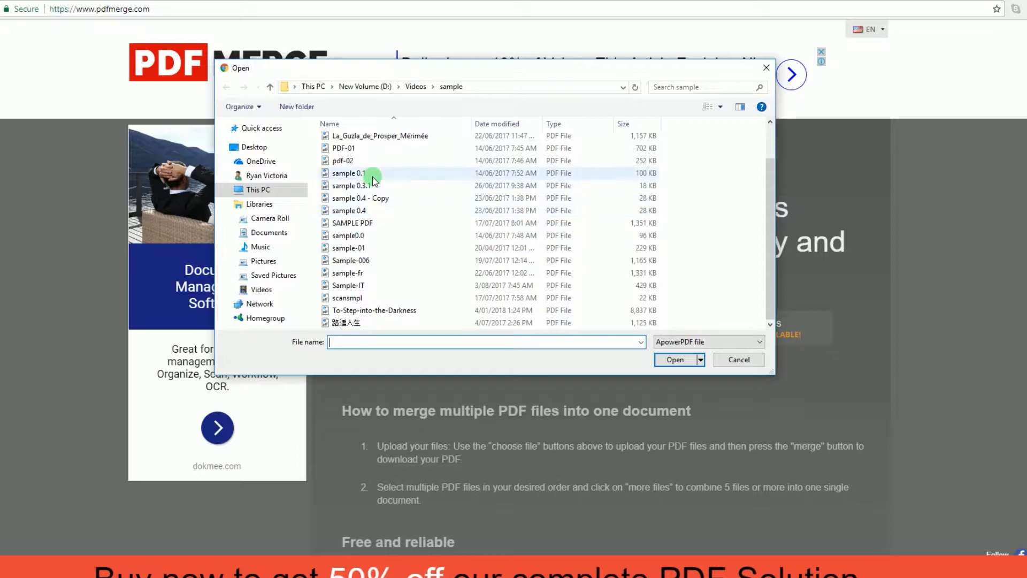
click(373, 176)
click(673, 360)
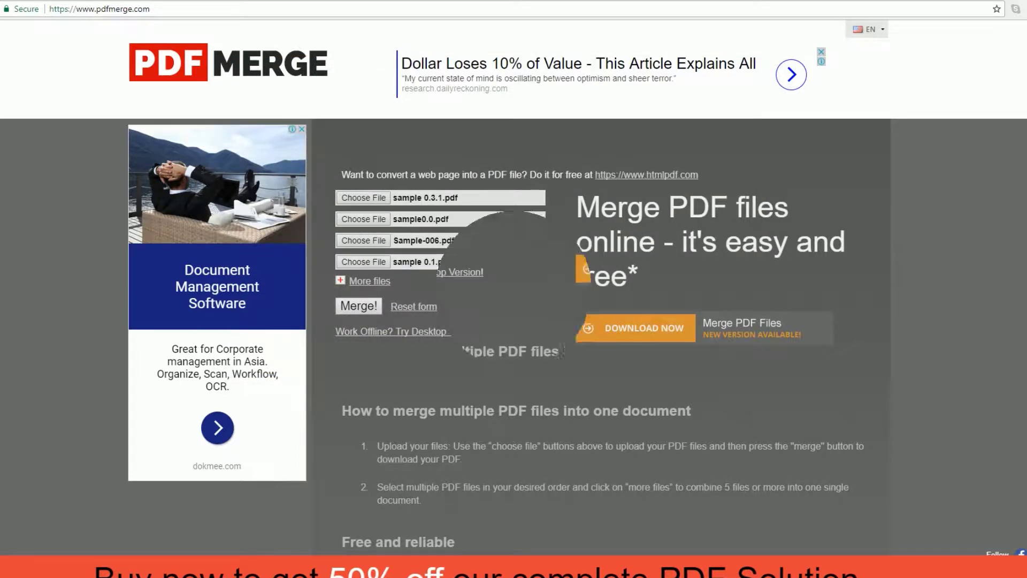
scroll(406, 267, down, 1)
Merge the four files and scroll through the five-page Download File.pdf
click(362, 247)
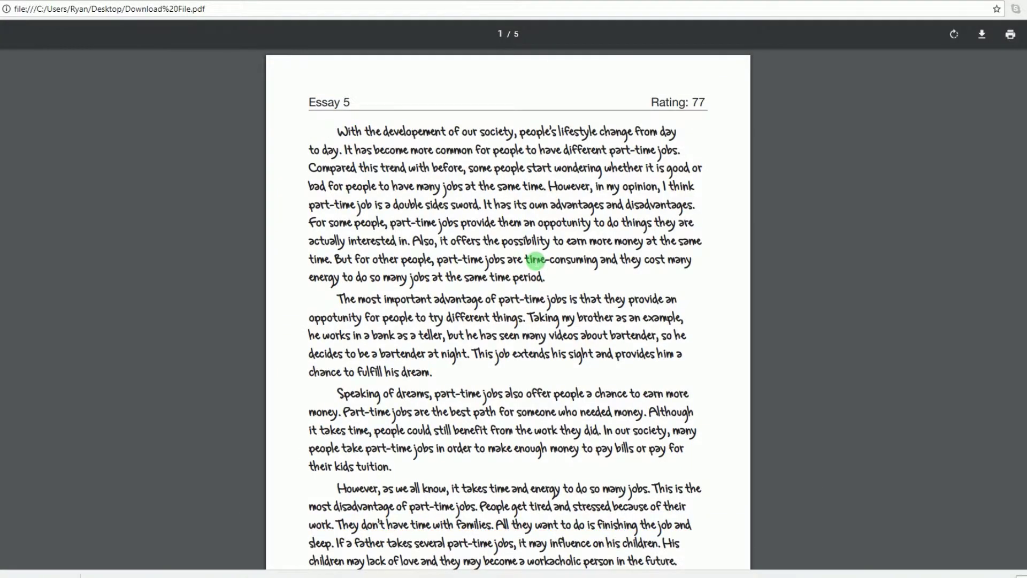
scroll(535, 261, down, 5)
scroll(535, 260, down, 4)
scroll(535, 260, down, 8)
scroll(535, 261, down, 5)
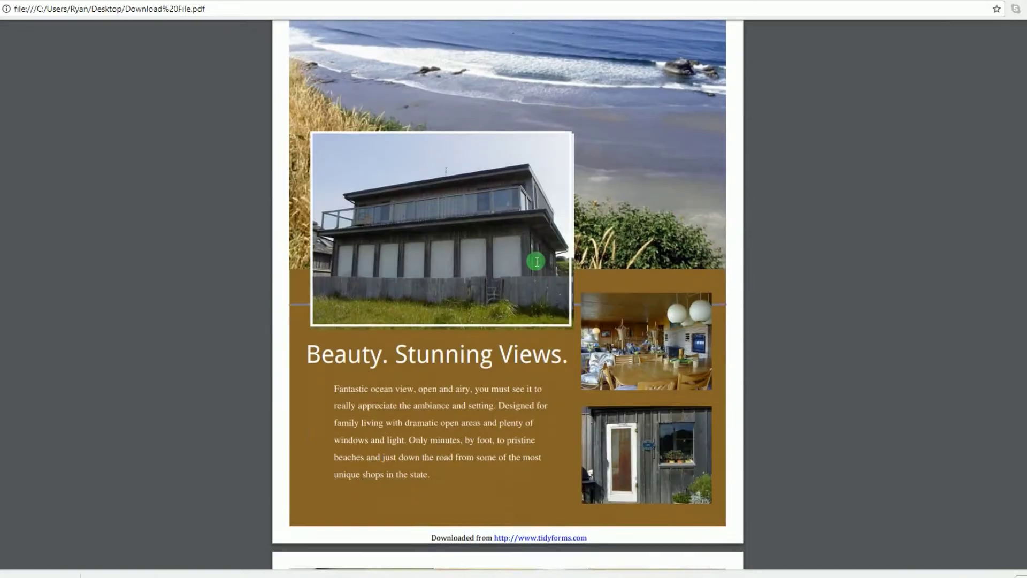
scroll(536, 261, down, 5)
scroll(536, 261, down, 3)
scroll(536, 262, down, 6)
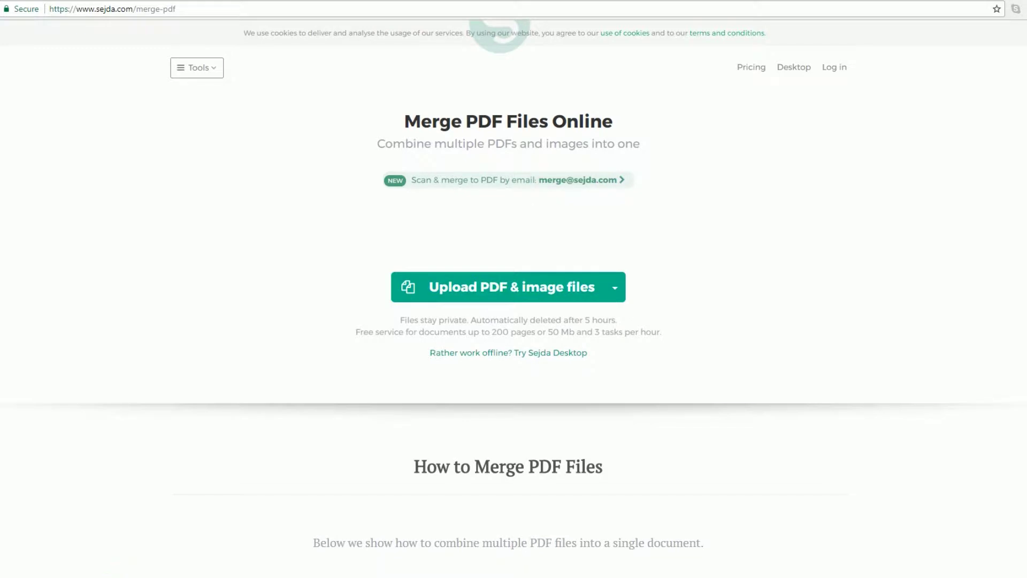
Drag pdf-02 into Sejda, then add sample 0.3.1, sample0.0 and sample-01
key(alt+Tab)
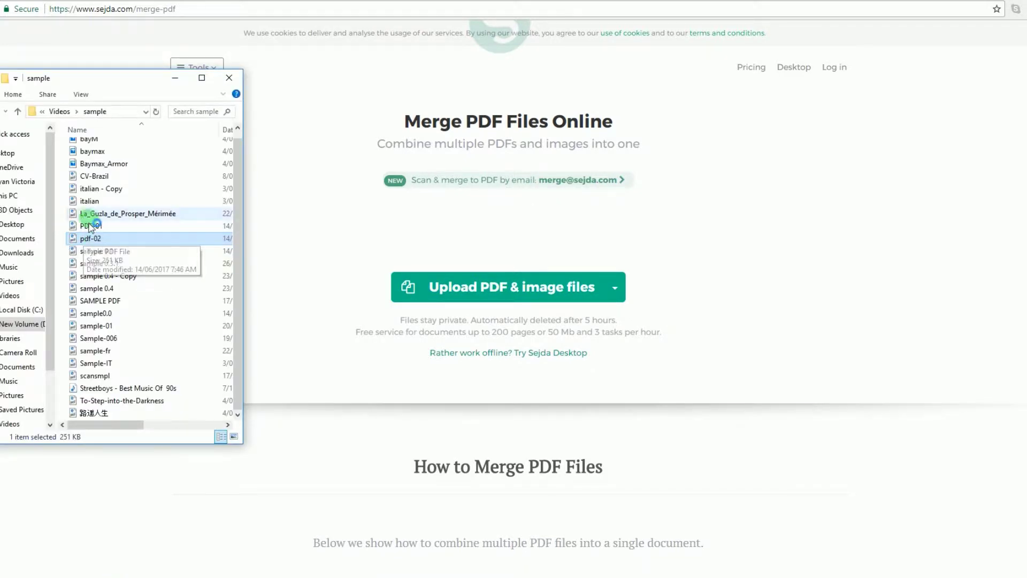
drag(81, 239, 398, 244)
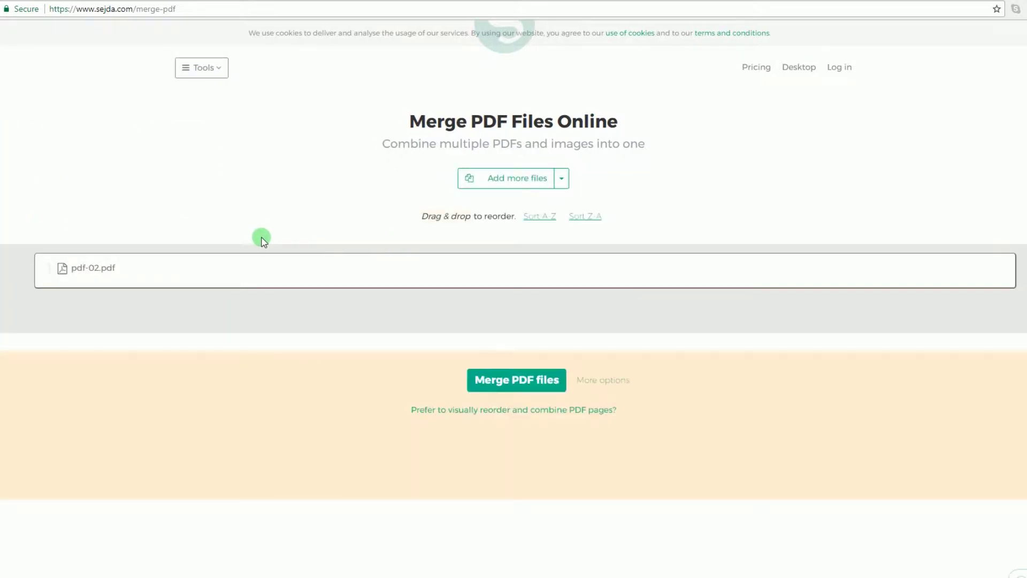
click(474, 176)
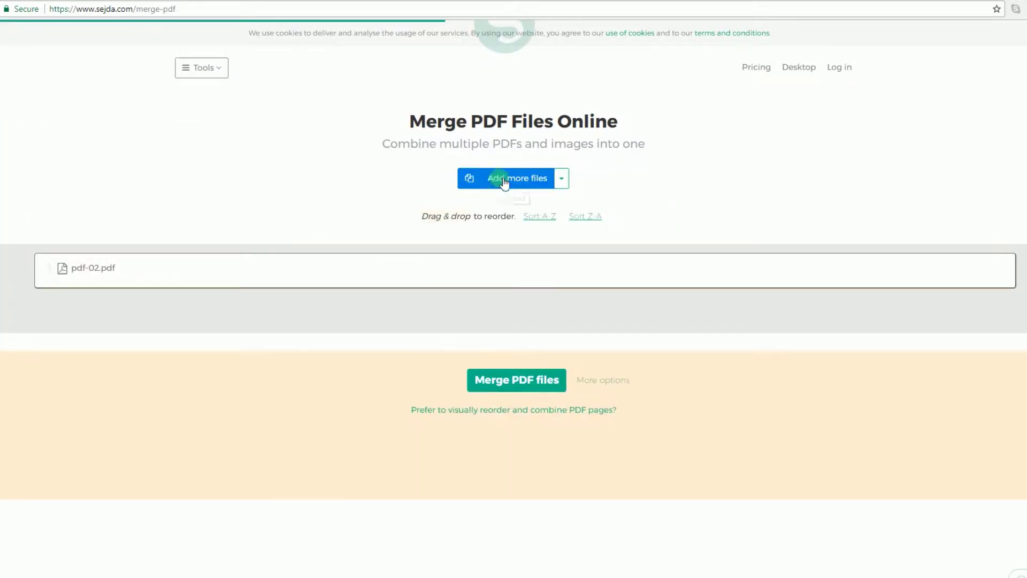
click(339, 185)
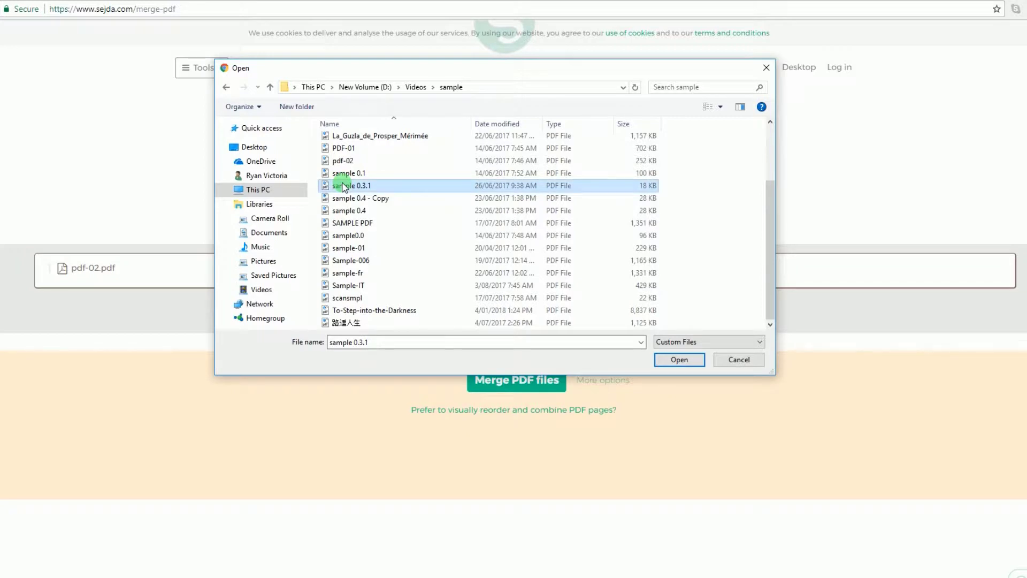
ctrl+click(361, 237)
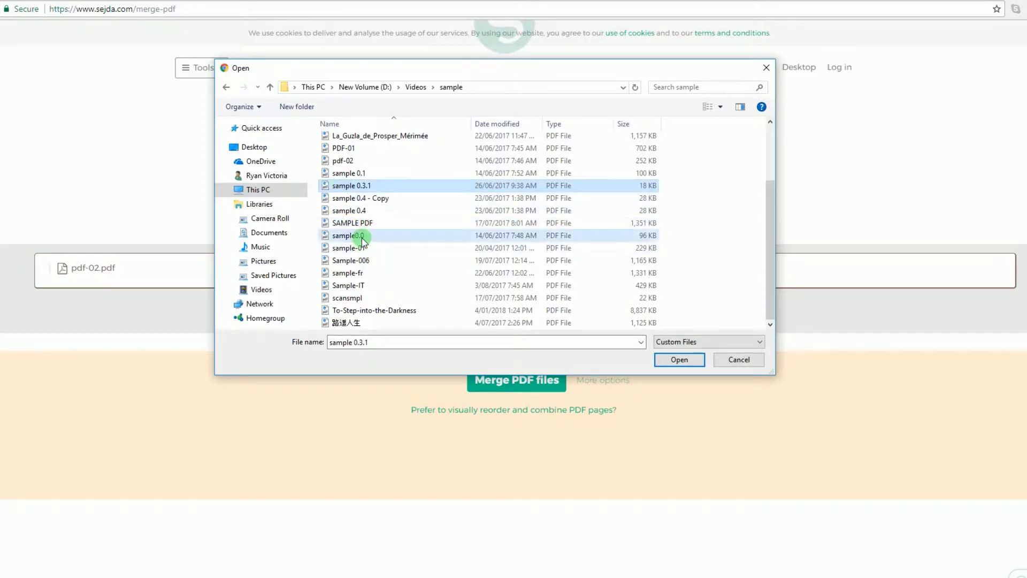
ctrl+click(362, 250)
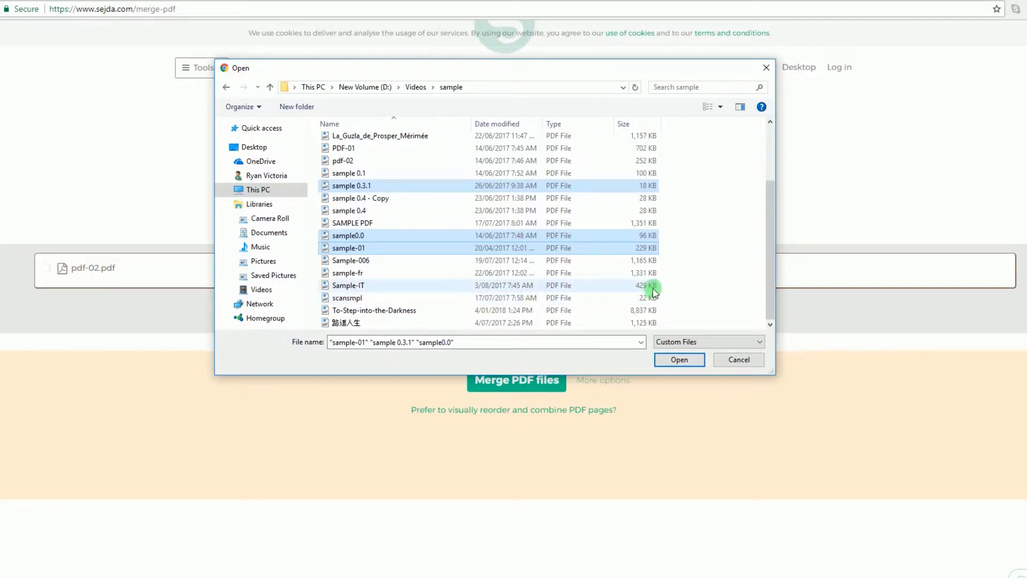
click(675, 360)
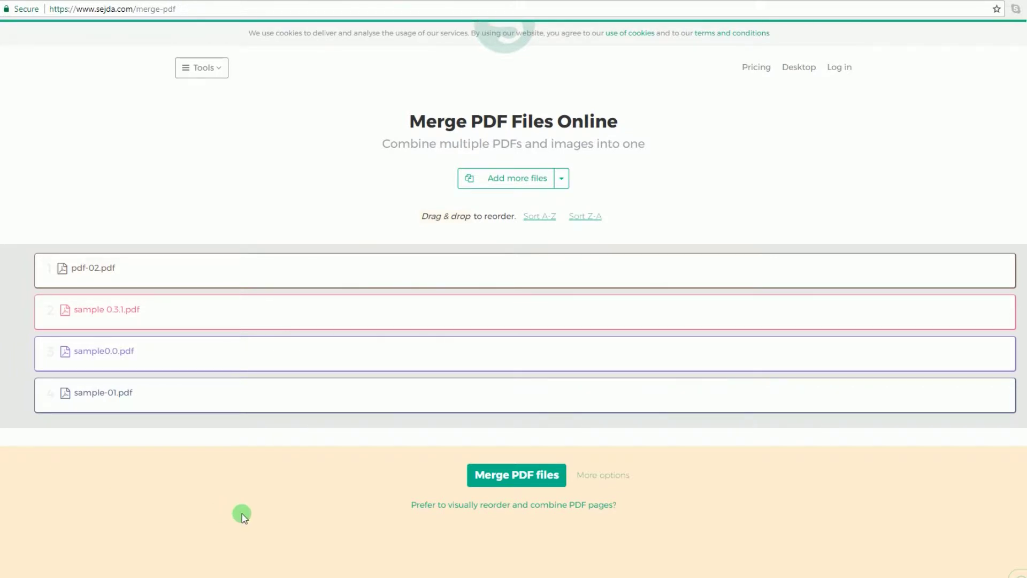
Merge the four PDFs in Sejda, block the notification prompt, and download sejda-332.pdf
click(525, 487)
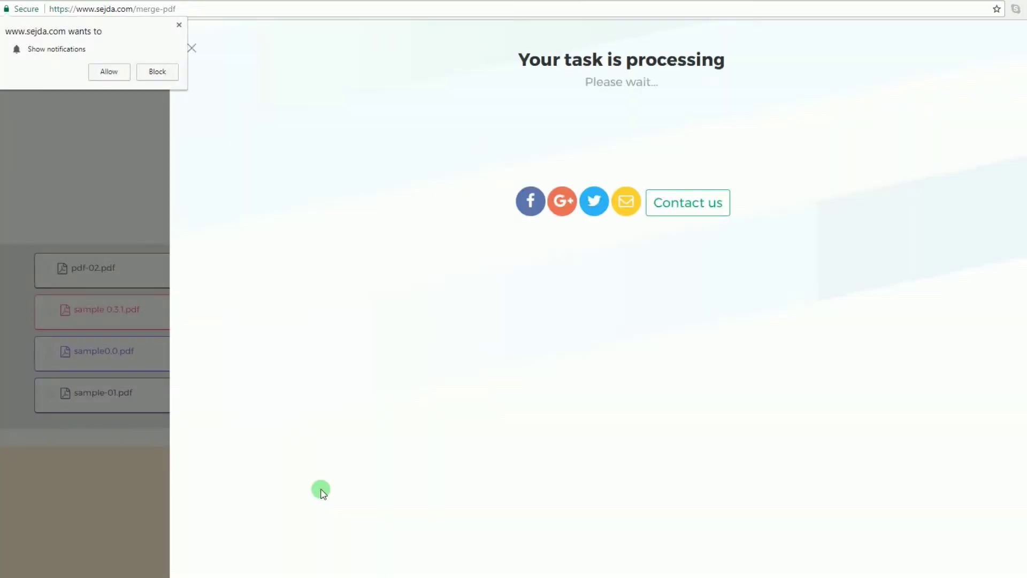
click(182, 26)
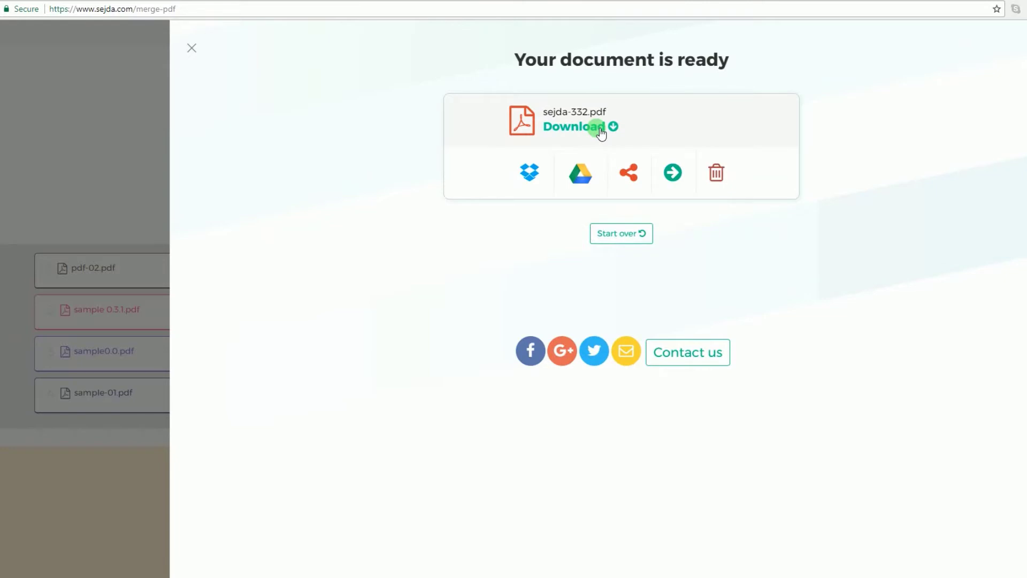
click(601, 132)
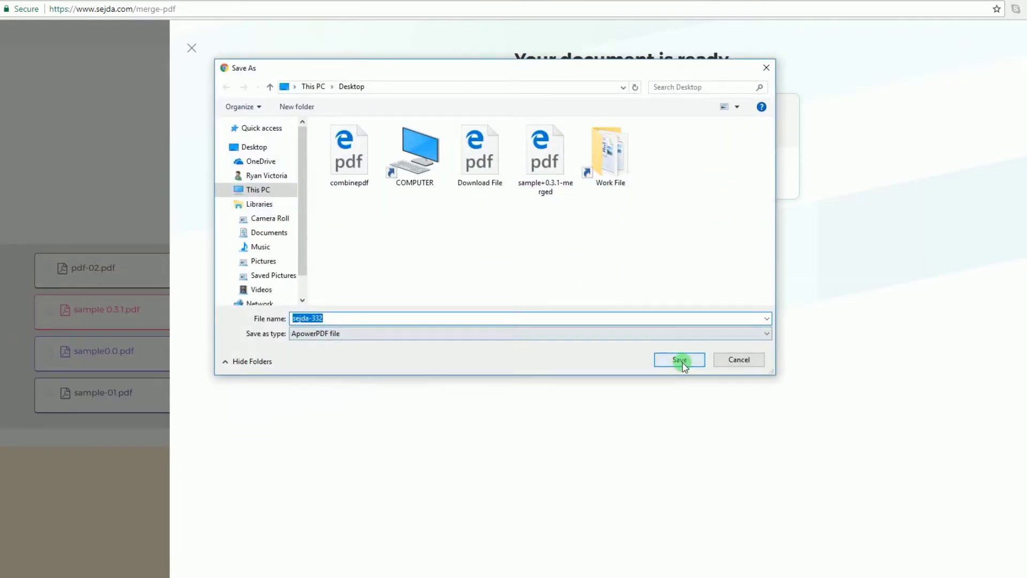
Save sejda-332.pdf to the Desktop and scroll down through its combined pages
click(680, 360)
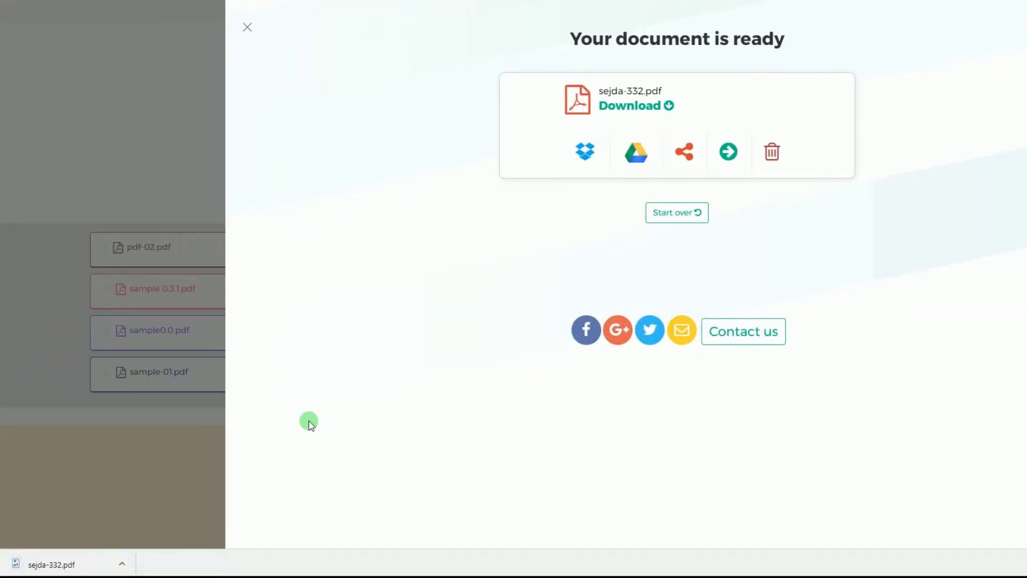
scroll(432, 322, down, 3)
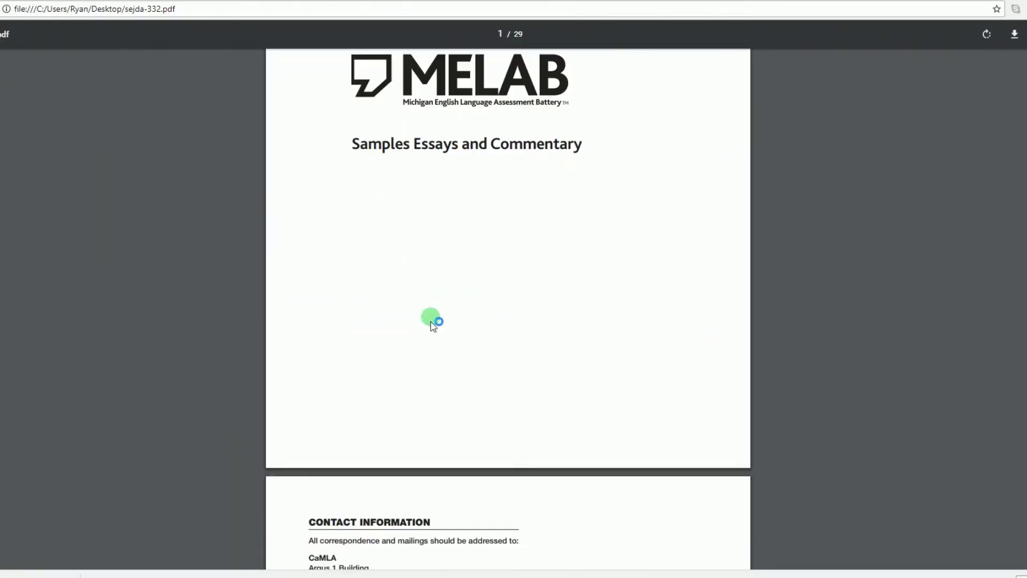
scroll(431, 322, down, 5)
scroll(431, 322, down, 8)
scroll(431, 322, down, 5)
scroll(431, 322, down, 5)
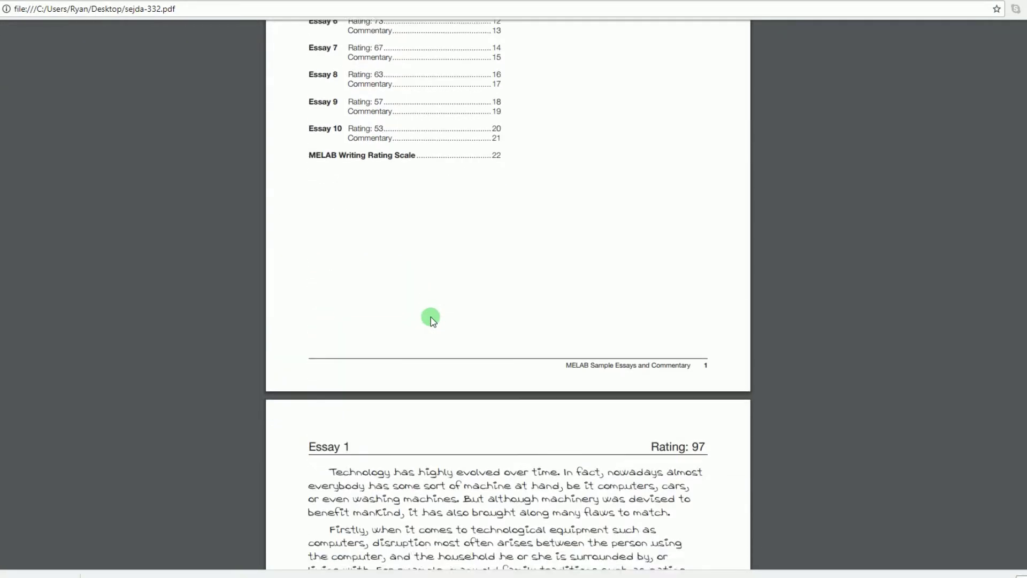
scroll(431, 321, down, 8)
scroll(431, 320, down, 7)
scroll(431, 320, down, 7)
scroll(431, 320, down, 7)
scroll(432, 319, down, 9)
scroll(433, 320, down, 6)
scroll(432, 320, down, 5)
scroll(432, 319, down, 6)
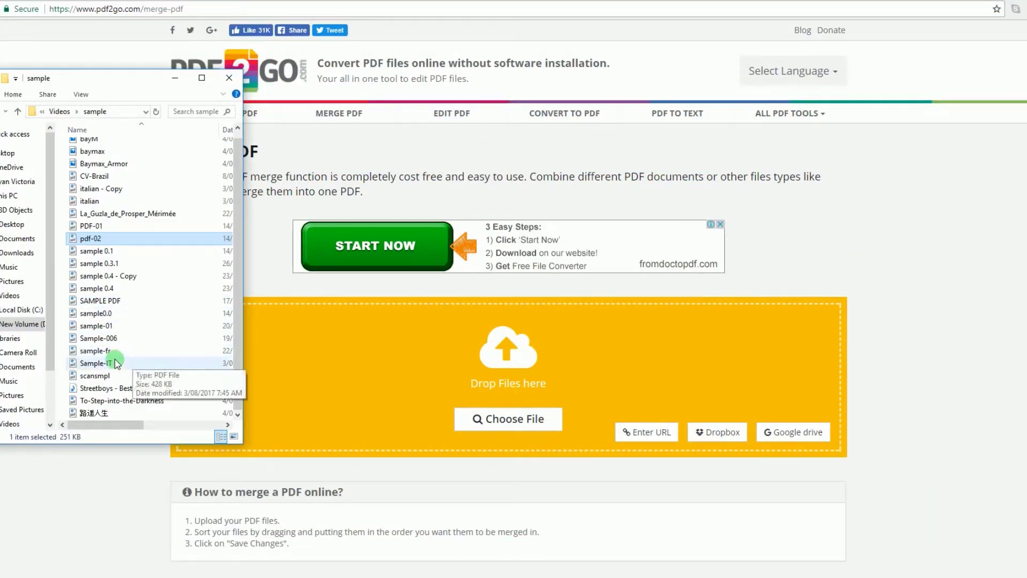
Drop Sample-006 onto PDF2GO, then add PDF-01, pdf-02 and sample 0.1 from the file picker
drag(112, 340, 372, 378)
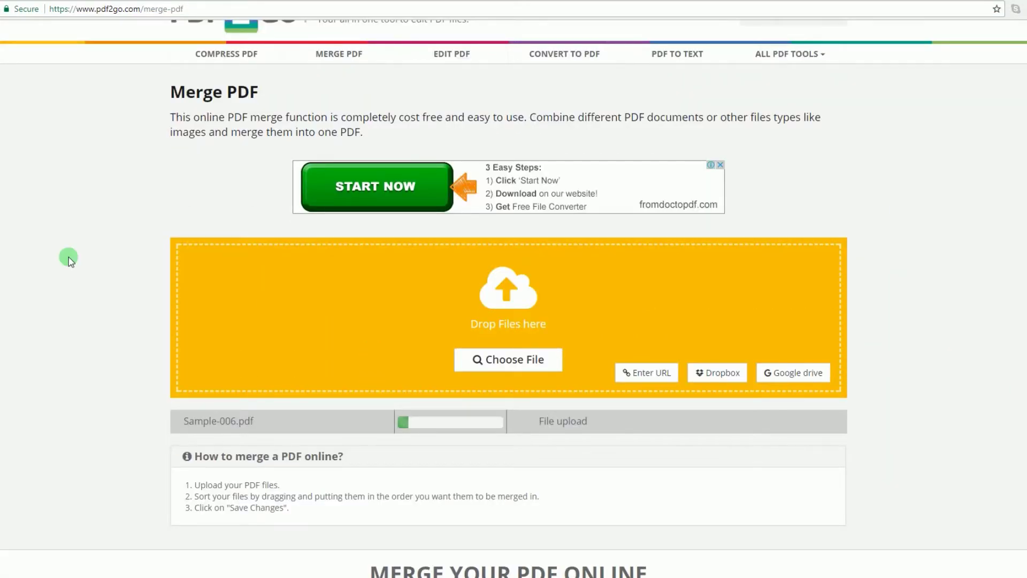
click(523, 379)
click(357, 255)
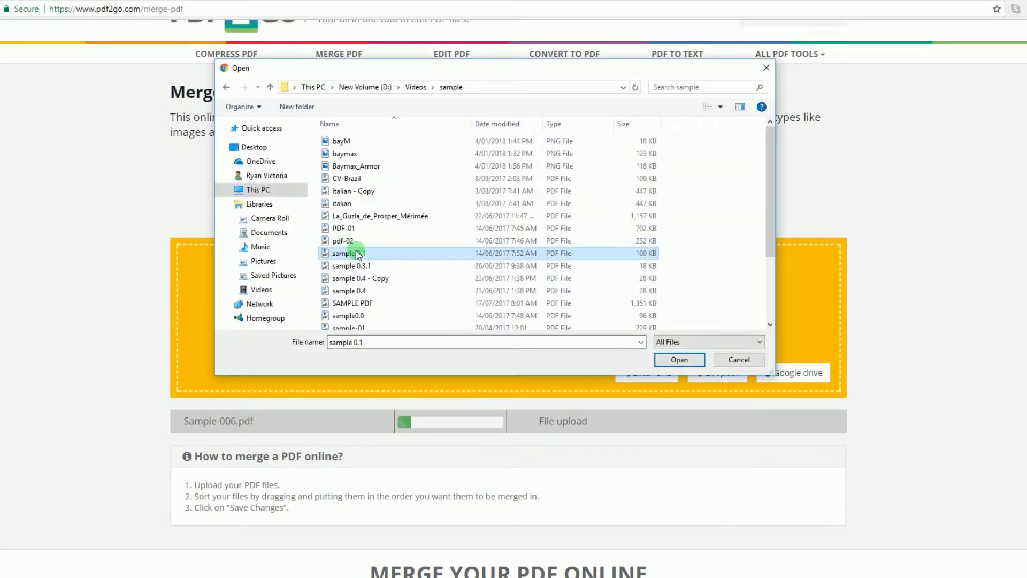
ctrl+click(351, 239)
ctrl+click(358, 226)
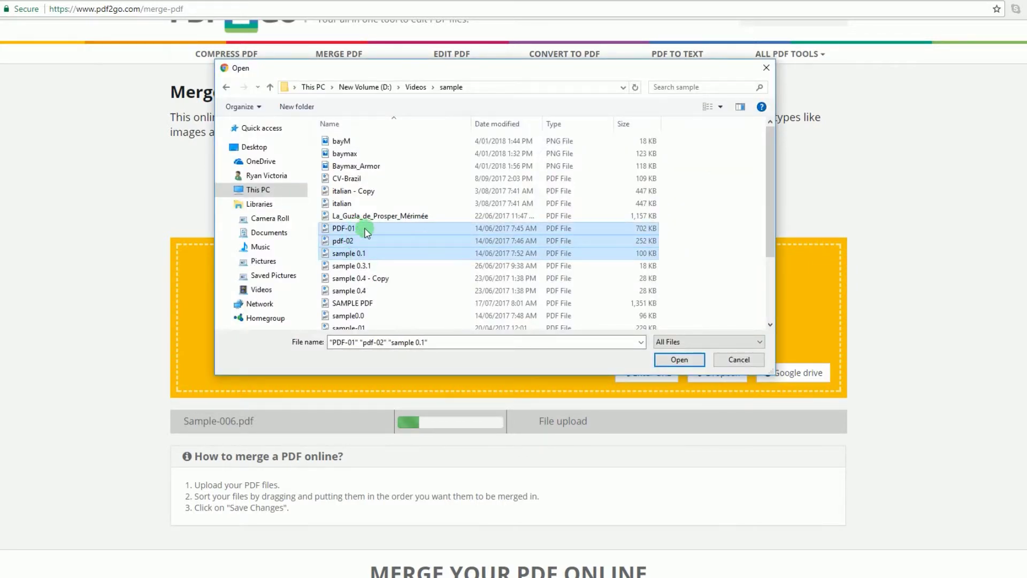
click(679, 360)
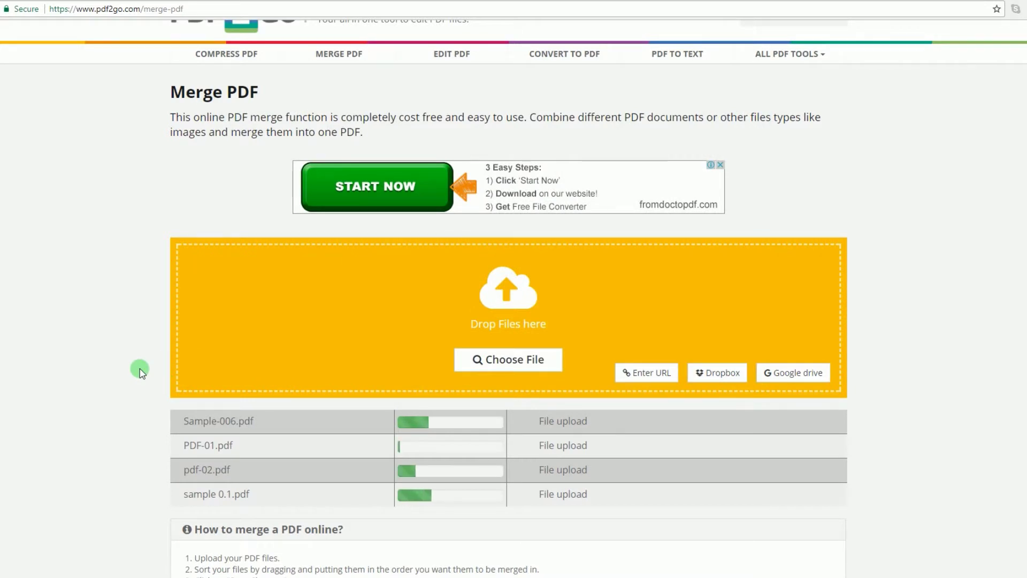
scroll(140, 373, down, 1)
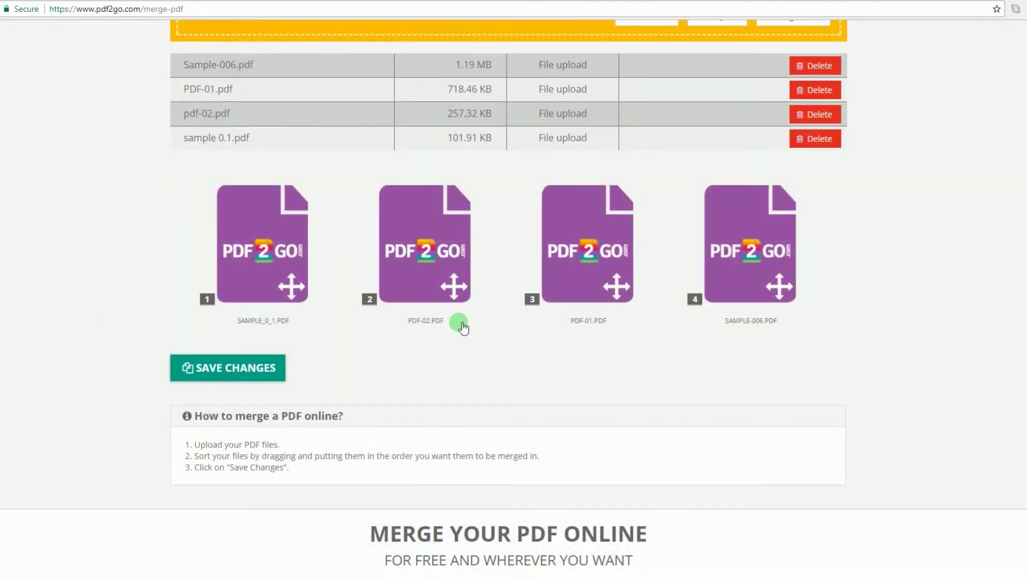
Merge the four PDFs with Save Changes and save the resulting output.pdf
click(204, 376)
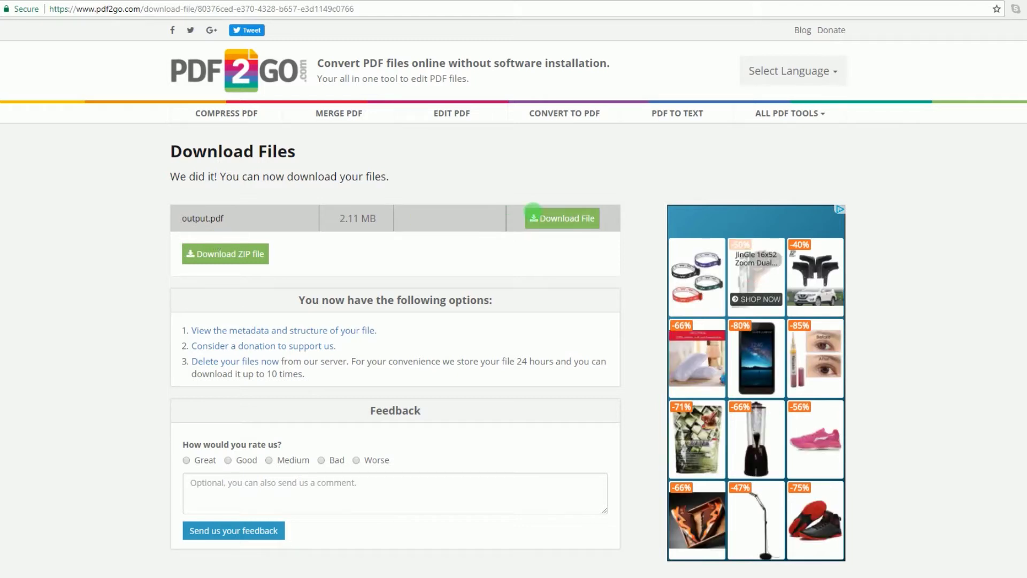
click(565, 226)
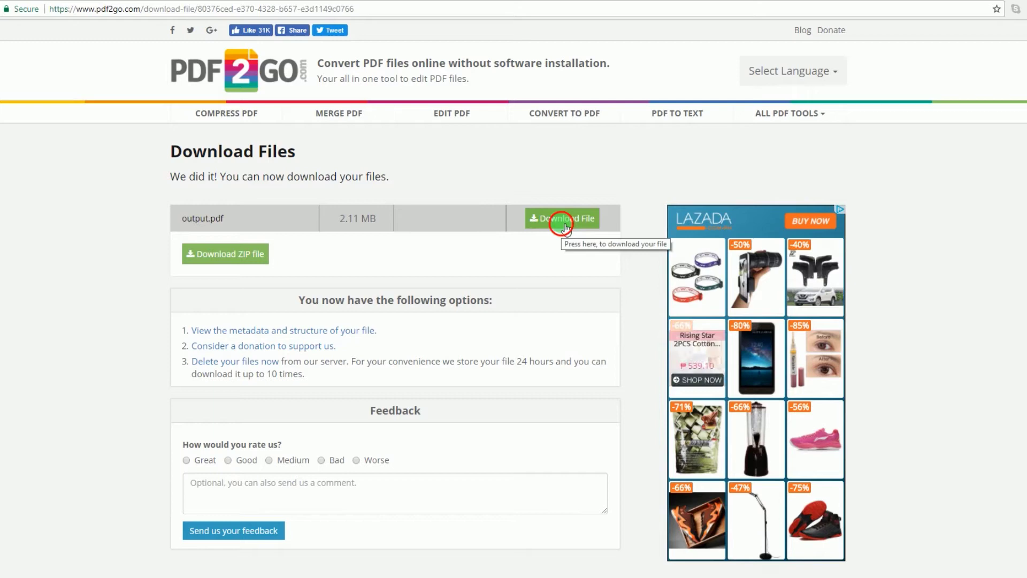
click(677, 360)
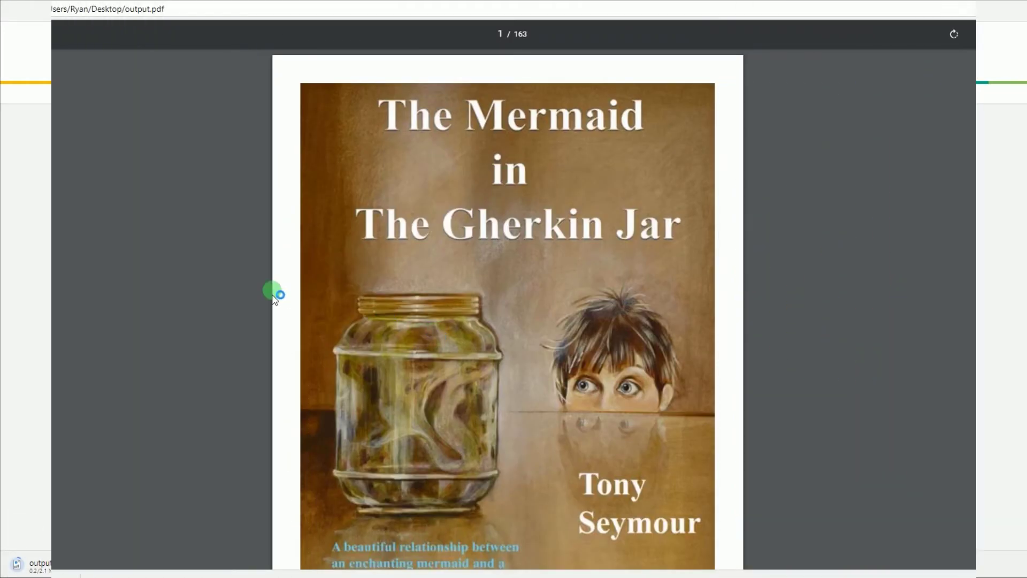
Scroll output.pdf from the book cover past the contact page to an essay page
scroll(274, 295, down, 5)
scroll(273, 295, down, 5)
scroll(273, 295, down, 4)
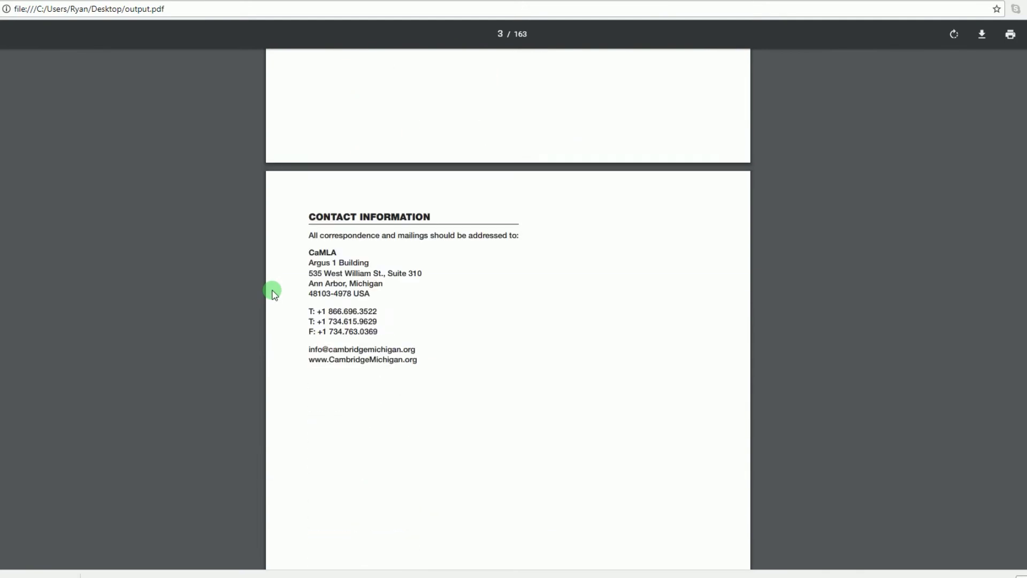
scroll(273, 293, down, 4)
scroll(273, 293, down, 3)
scroll(273, 293, down, 8)
scroll(273, 293, down, 7)
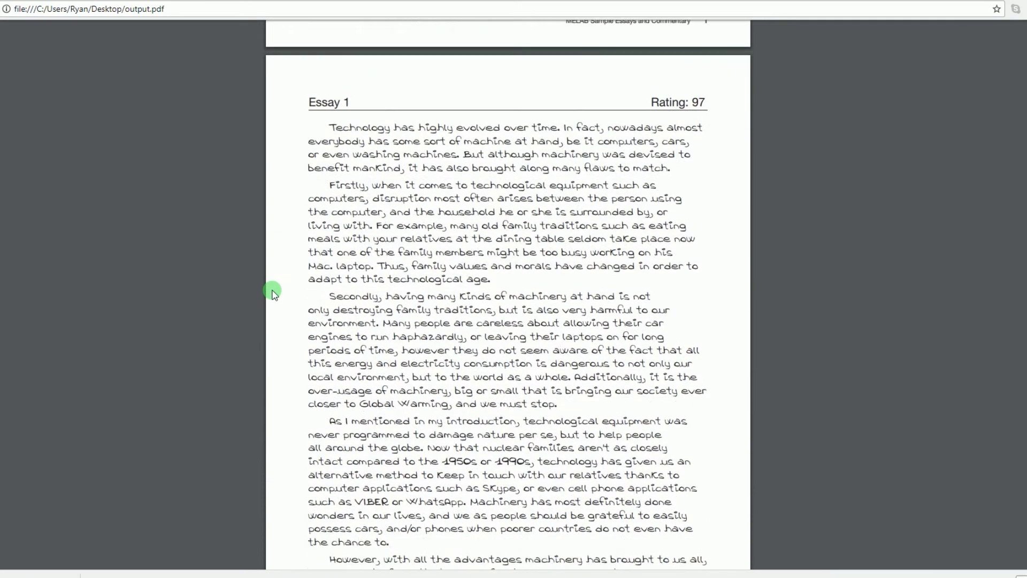